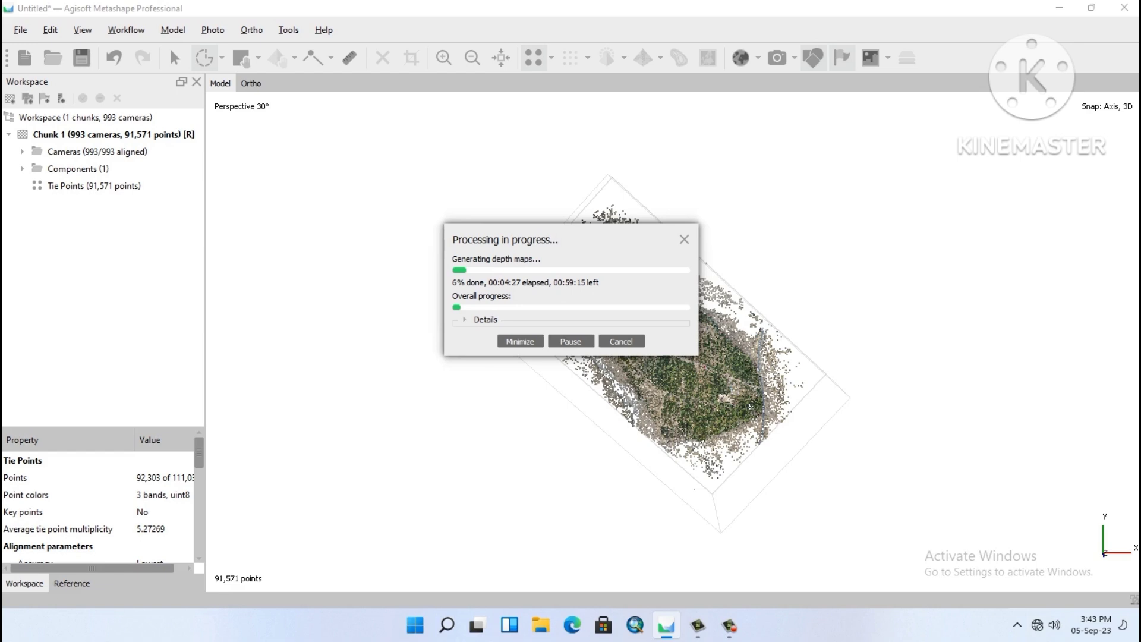
# Add every photo from the 102MEDIA folder, creating Chunk 1 with 999 cameras.
pyautogui.click(124, 33)
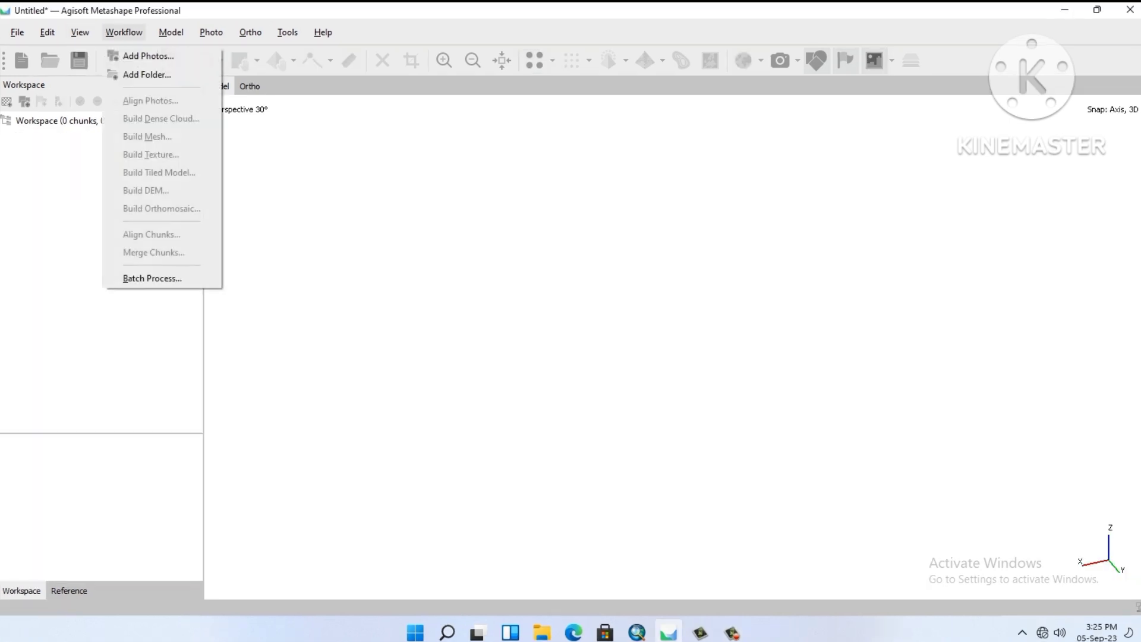
pyautogui.click(148, 56)
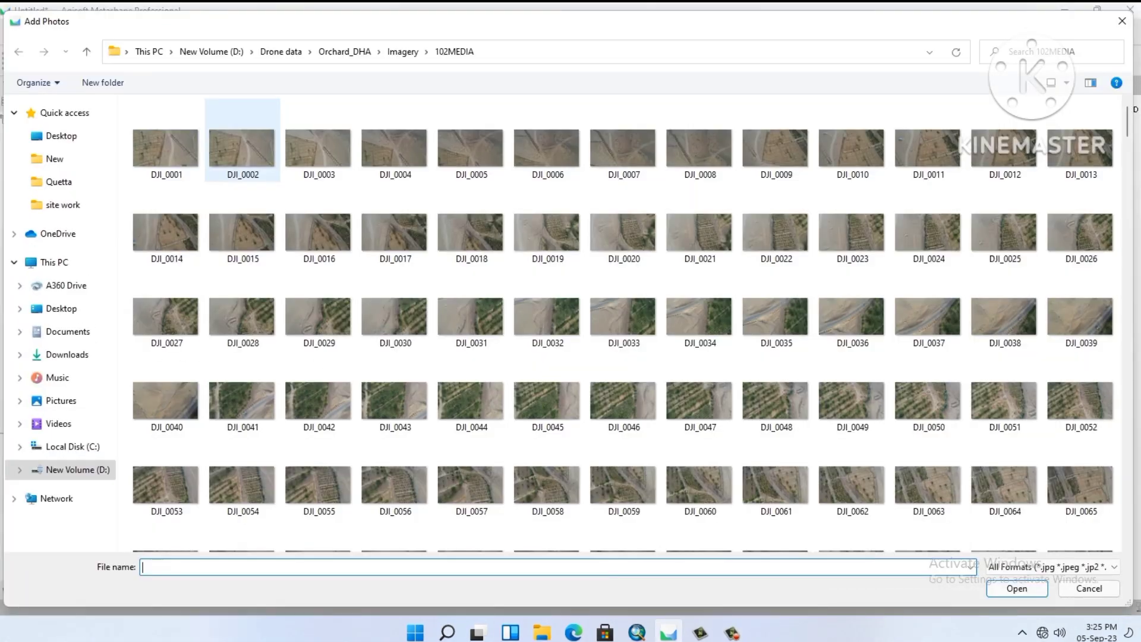
pyautogui.click(167, 145)
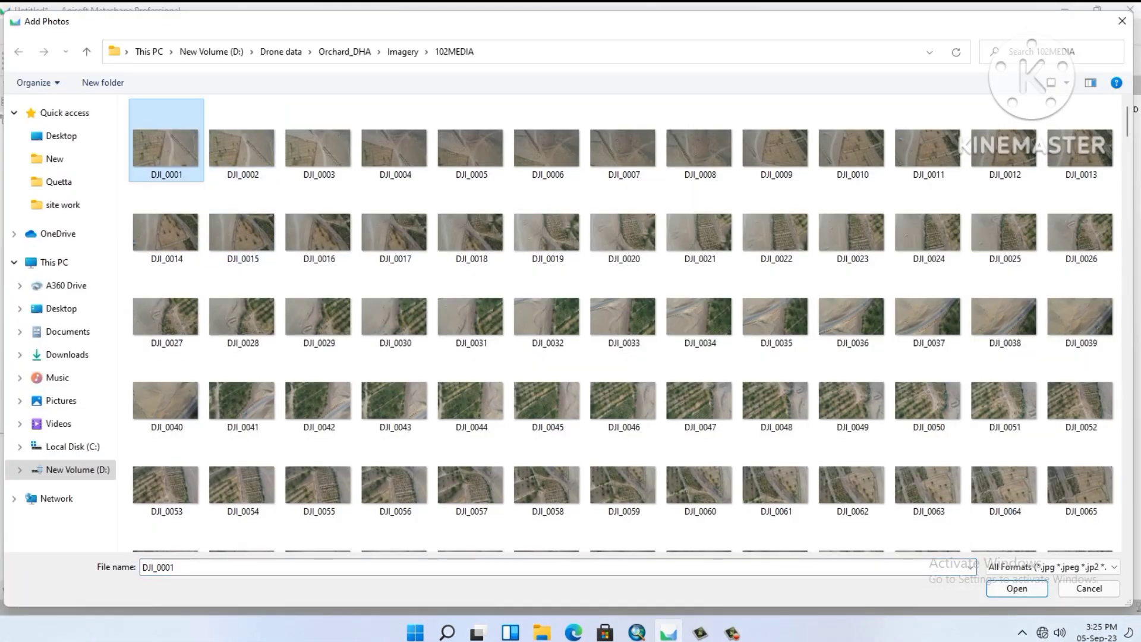
pyautogui.hotkey('ctrl', 'a')
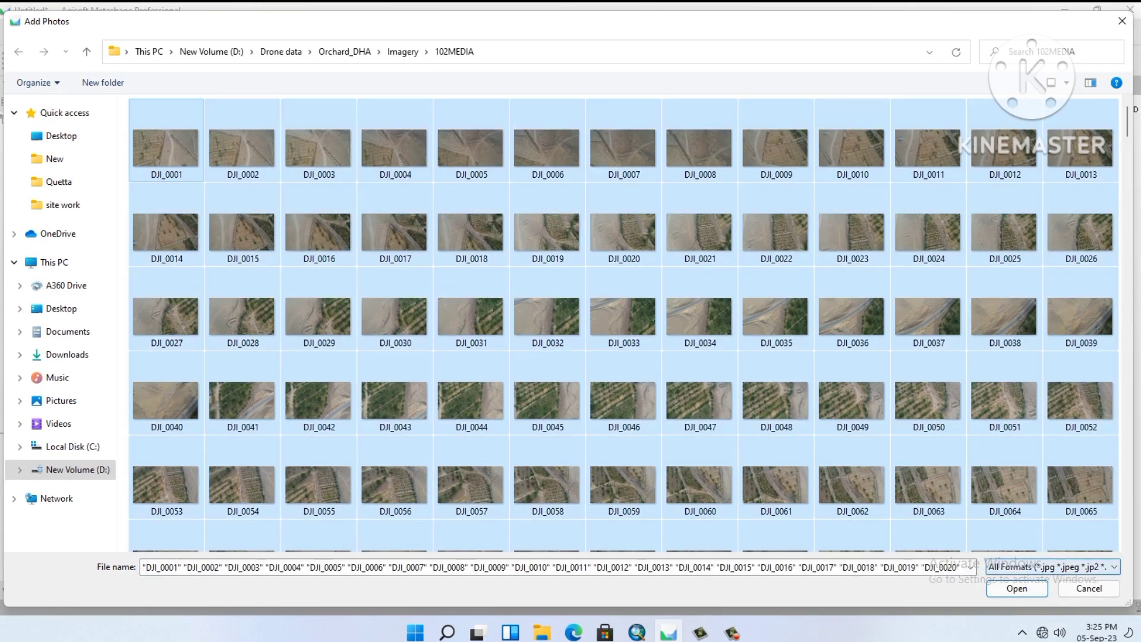
pyautogui.click(1017, 588)
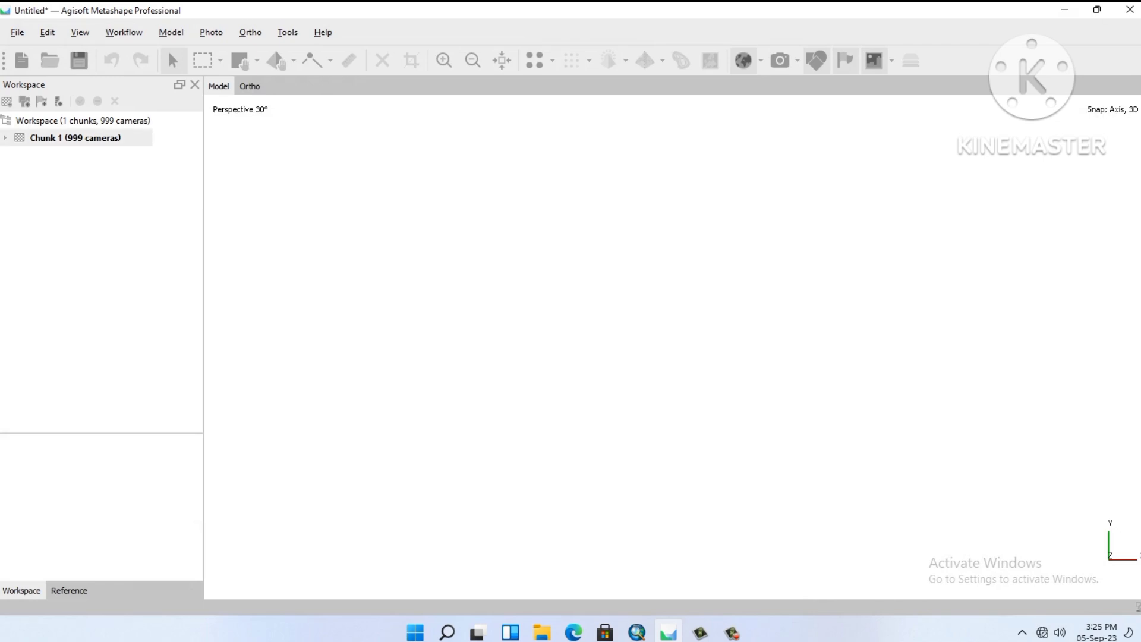
# Expand Chunk 1's cameras, then show each camera's longitude and latitude in the Reference panel.
pyautogui.doubleClick(76, 137)
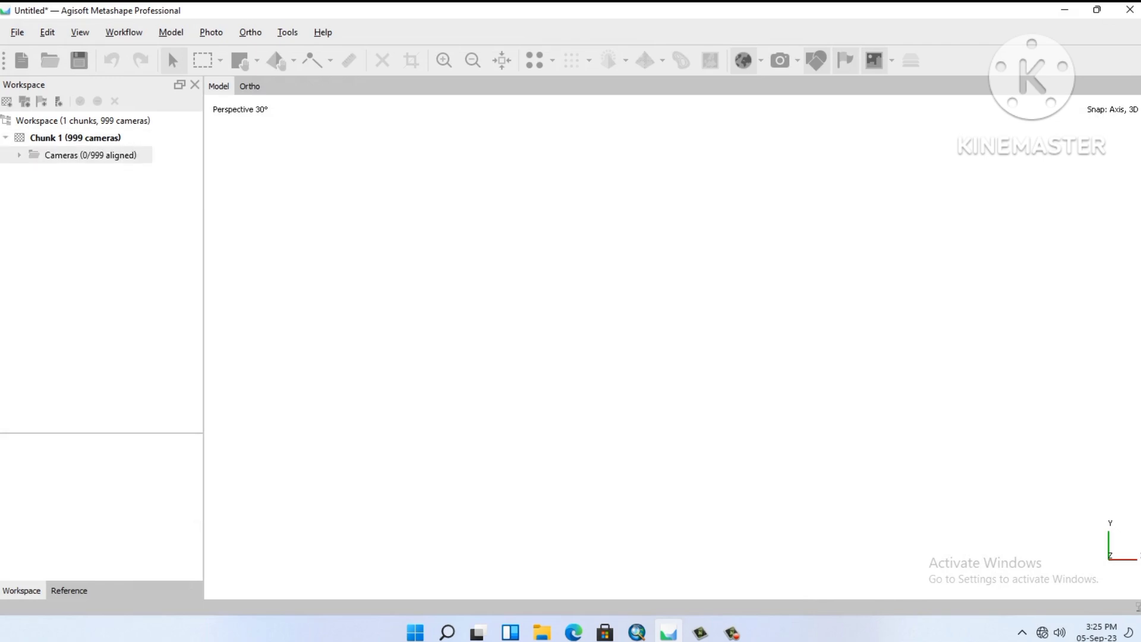
pyautogui.doubleClick(90, 155)
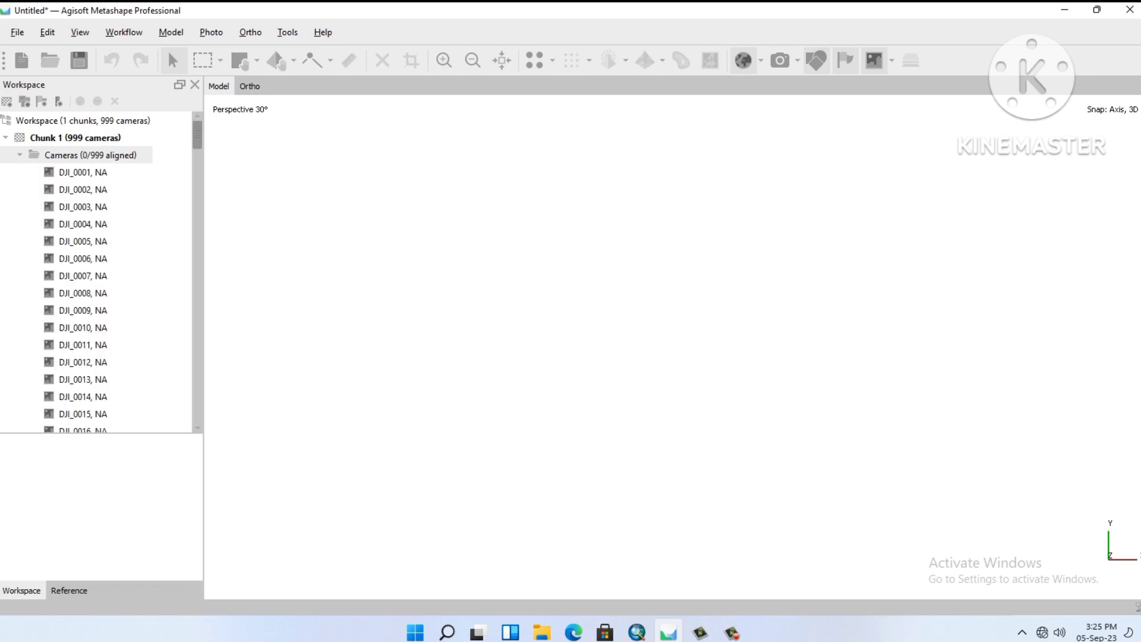
pyautogui.press('Left')
pyautogui.click(69, 590)
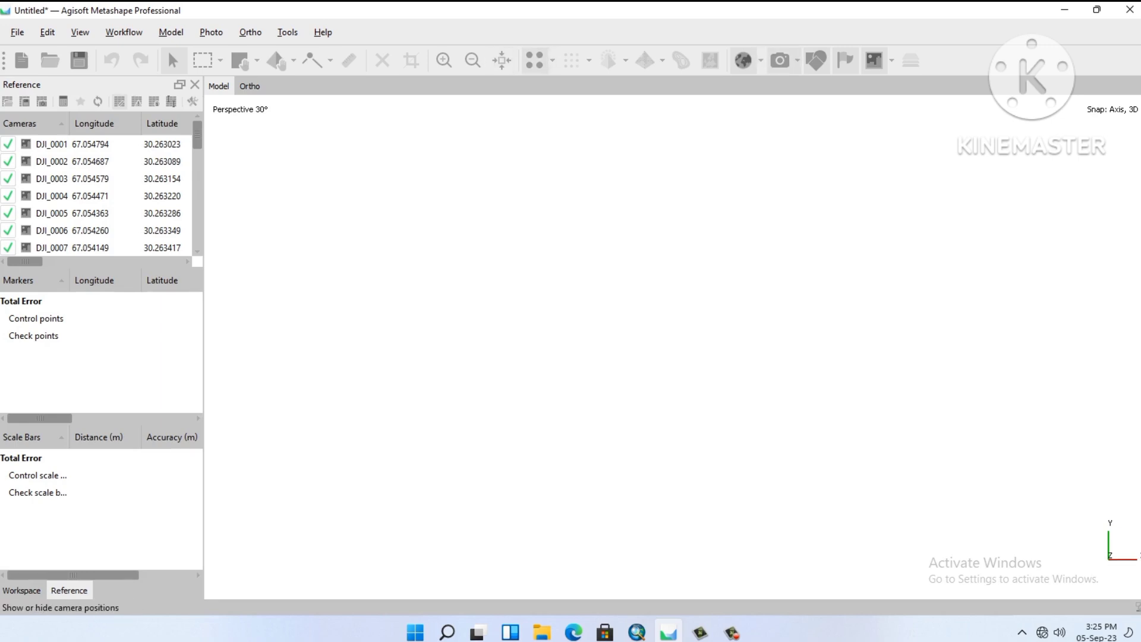
# Show the camera positions in the 3D view as a grid of blue dots, then restore the Navigation tool.
pyautogui.click(780, 60)
pyautogui.scroll(-3, 636, 345)
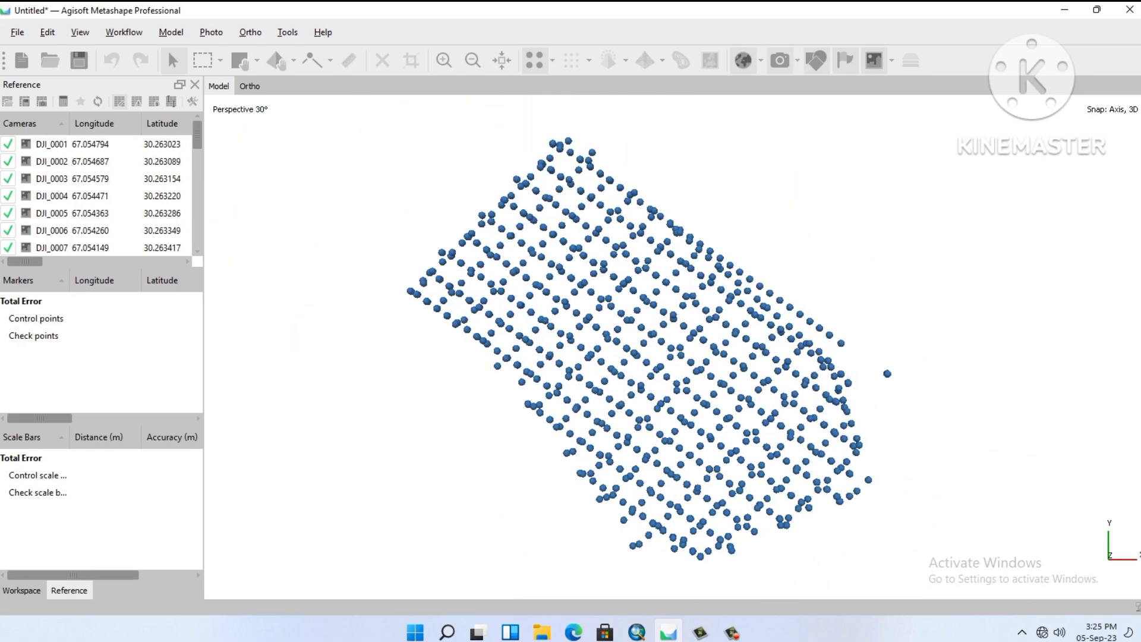
pyautogui.moveTo(636, 344); pyautogui.dragTo(624, 318, button='right')
pyautogui.press('m')
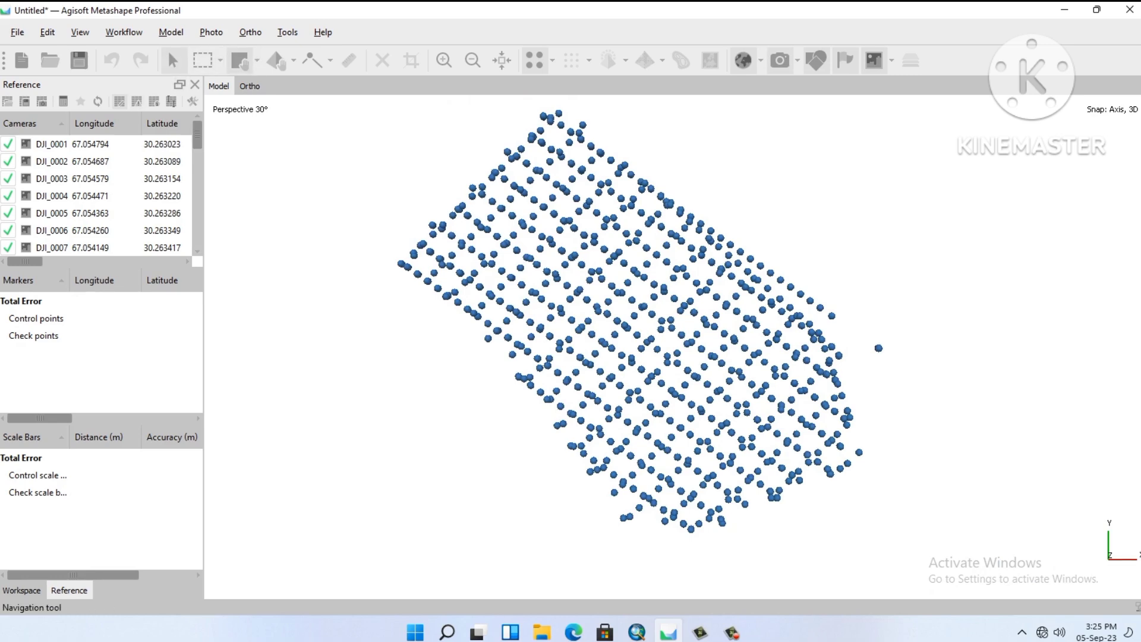
pyautogui.click(173, 60)
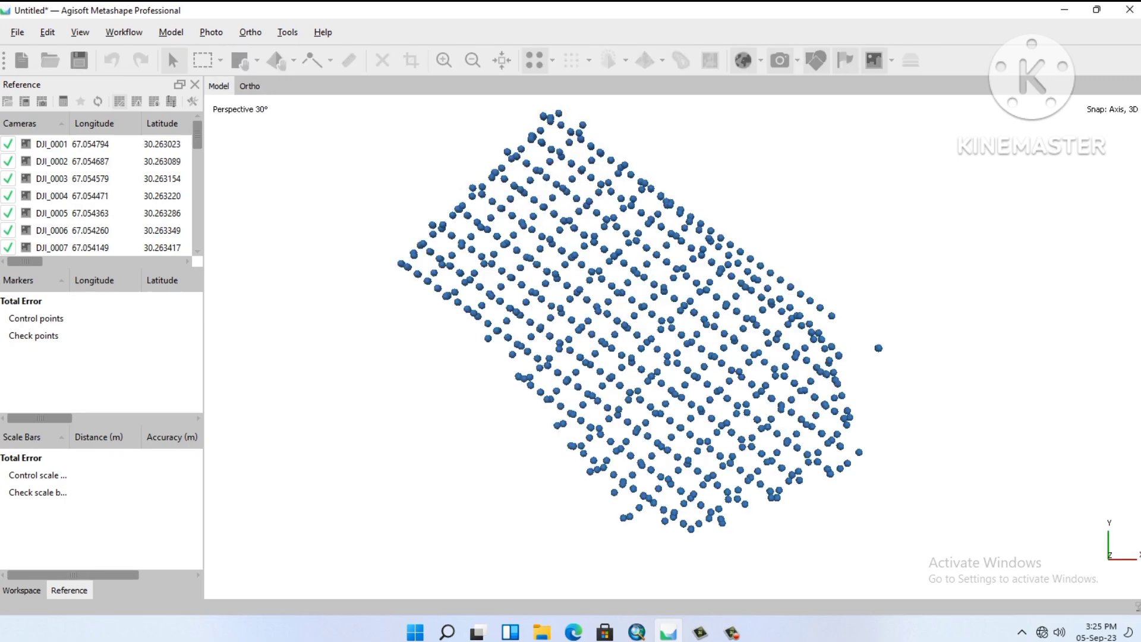
# Zoom in and out on the camera grid to inspect the flight pattern.
pyautogui.scroll(1, 680, 347)
pyautogui.scroll(1, 680, 348)
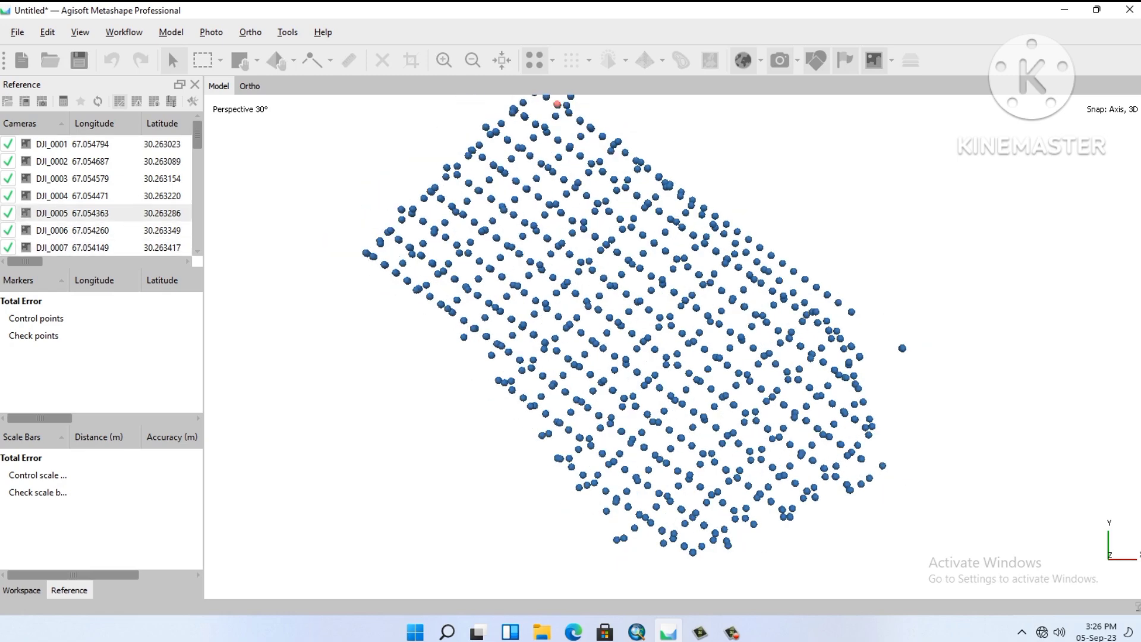
pyautogui.scroll(-6, 101, 214)
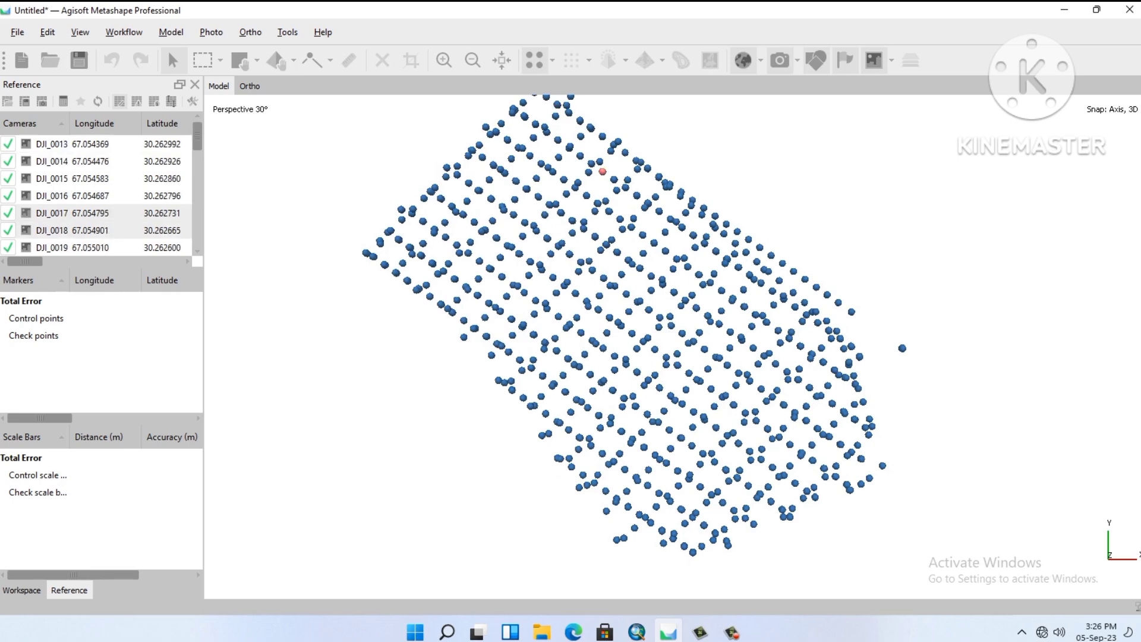
pyautogui.scroll(-2, 101, 230)
pyautogui.scroll(-4, 101, 230)
pyautogui.scroll(-4, 101, 230)
pyautogui.scroll(-5, 101, 230)
pyautogui.scroll(-5, 101, 230)
pyautogui.scroll(-5, 102, 230)
pyautogui.scroll(-5, 101, 230)
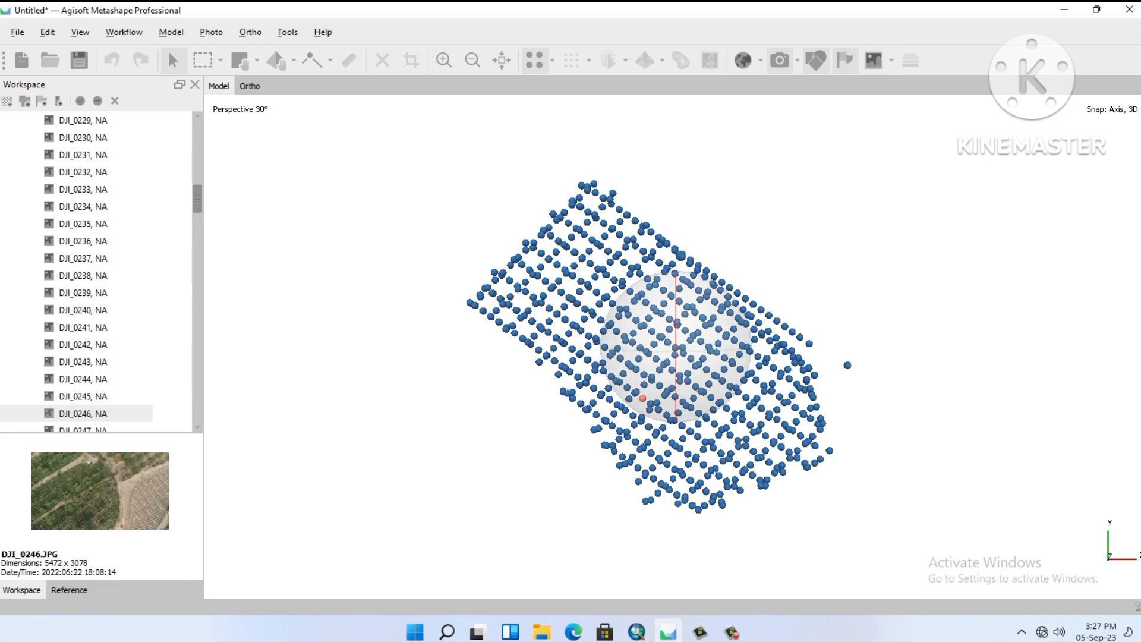
pyautogui.press('KP_1')
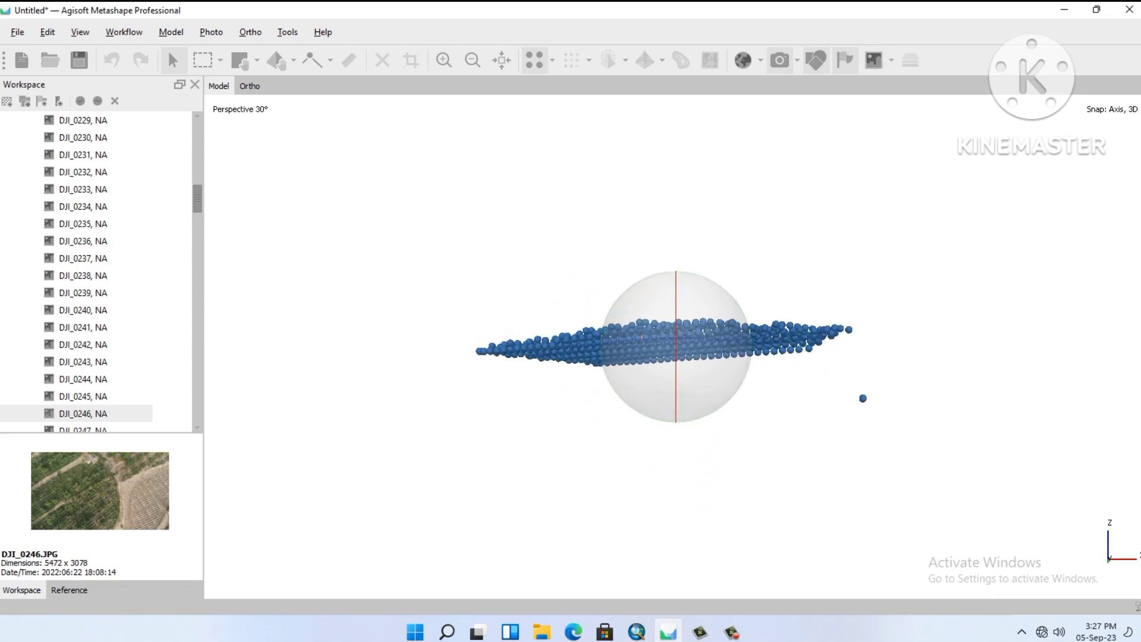
pyautogui.press('KP_8')
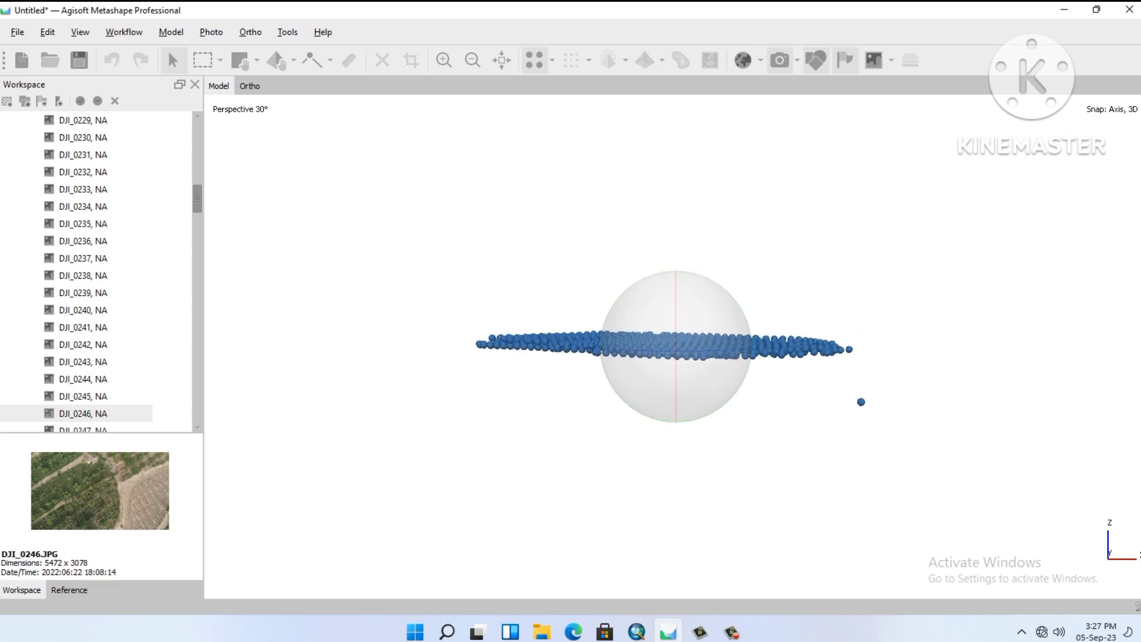
pyautogui.press('KP_2')
pyautogui.press('KP_2')
pyautogui.press('KP_2')
pyautogui.press('KP_2')
pyautogui.press('KP_2')
pyautogui.press('KP_2')
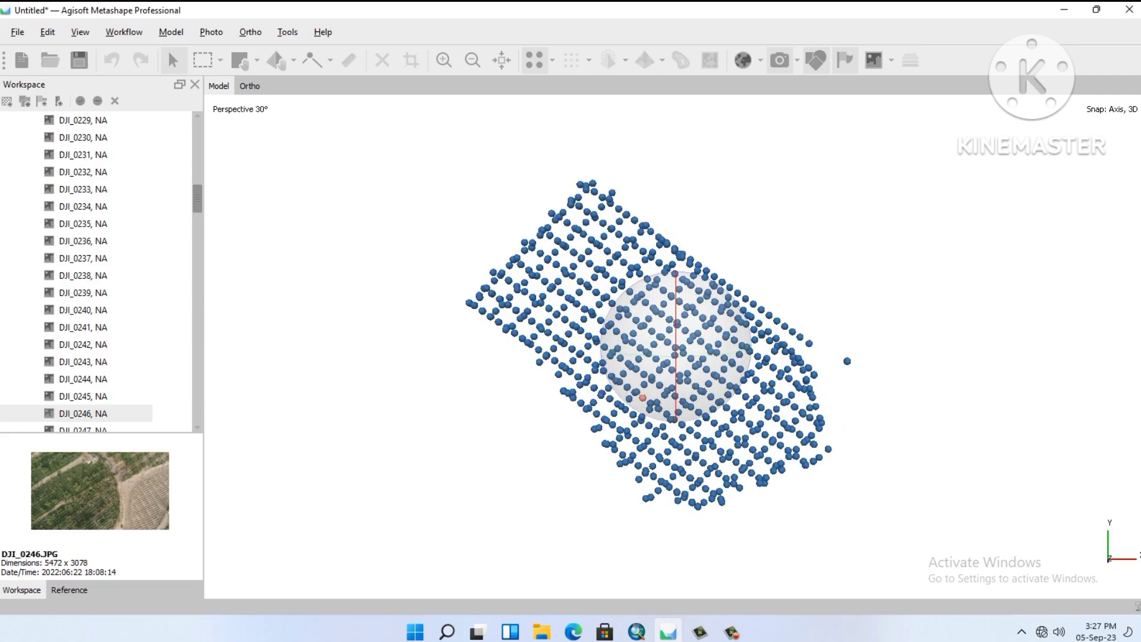
pyautogui.press('Down')
pyautogui.press('Down')
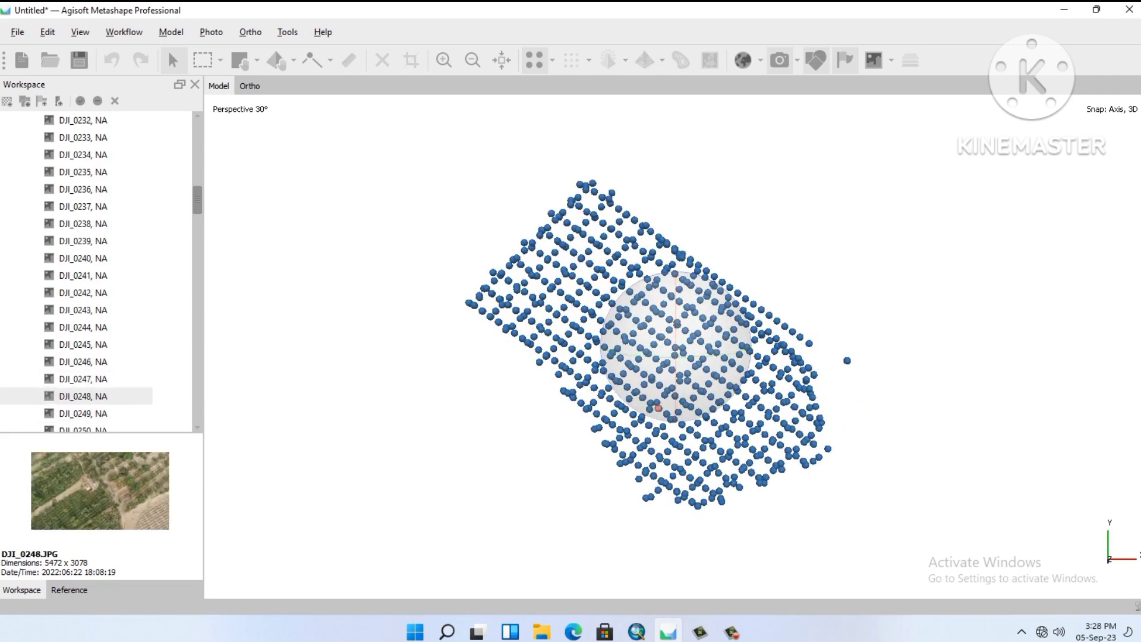
pyautogui.press('Down')
pyautogui.press('Down')
pyautogui.press('Down')
pyautogui.press('Down')
pyautogui.press('Down')
pyautogui.press('Down')
pyautogui.press('Down')
pyautogui.press('Down')
pyautogui.press('Down')
pyautogui.press('Down')
pyautogui.press('Down')
pyautogui.press('Down')
pyautogui.press('Down')
pyautogui.press('Down')
pyautogui.press('Down')
pyautogui.press('Down')
pyautogui.press('Down')
pyautogui.press('Down')
pyautogui.press('Down')
pyautogui.press('Down')
pyautogui.press('Down')
pyautogui.press('Down')
pyautogui.press('Down')
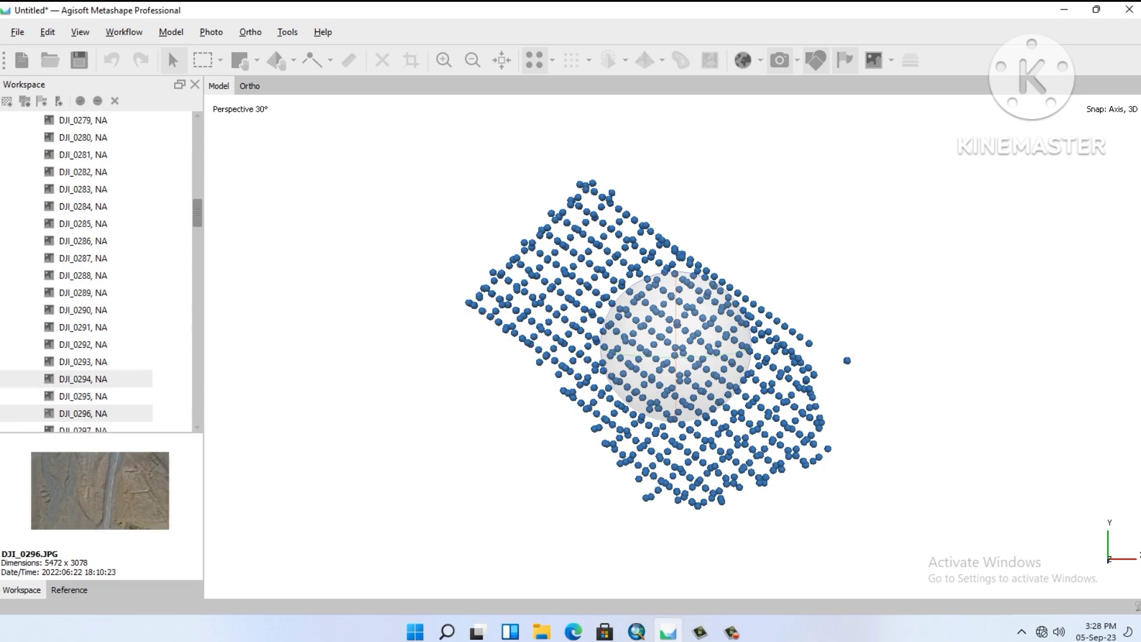
pyautogui.press('Down')
pyautogui.press('Down')
pyautogui.press('Down')
pyautogui.press('Down')
pyautogui.press('Down')
pyautogui.press('Down')
pyautogui.press('Down')
pyautogui.press('Down')
pyautogui.press('Down')
pyautogui.press('Down')
pyautogui.press('Down')
pyautogui.press('Down')
pyautogui.press('Down')
pyautogui.press('Down')
pyautogui.press('Down')
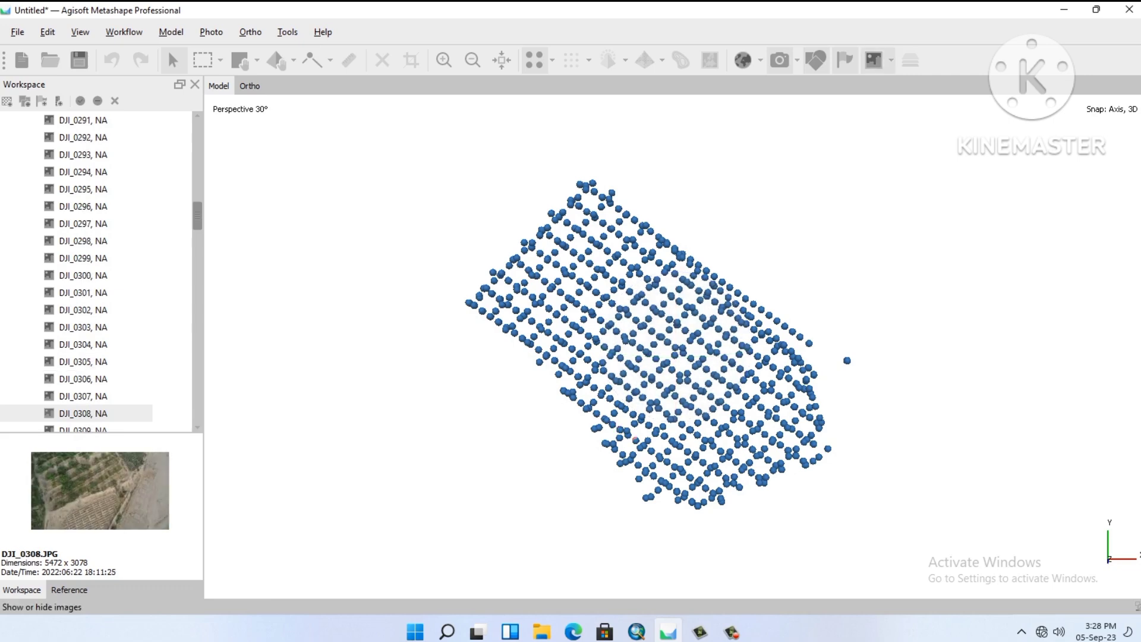
pyautogui.press('Down')
pyautogui.press('Down')
pyautogui.press('Down')
pyautogui.press('Down')
pyautogui.press('Down')
pyautogui.press('Down')
pyautogui.press('Down')
pyautogui.press('Down')
pyautogui.press('Down')
pyautogui.press('Down')
pyautogui.press('Down')
pyautogui.press('Down')
pyautogui.press('Down')
pyautogui.press('Down')
pyautogui.press('Down')
pyautogui.press('Down')
pyautogui.press('Down')
pyautogui.press('Down')
pyautogui.press('Down')
pyautogui.press('Down')
pyautogui.press('Down')
pyautogui.press('Up')
pyautogui.press('Up')
pyautogui.press('Up')
pyautogui.press('Up')
pyautogui.press('Up')
pyautogui.press('Up')
pyautogui.press('Up')
pyautogui.press('Up')
pyautogui.press('Up')
pyautogui.press('Up')
pyautogui.press('Down')
pyautogui.press('Up')
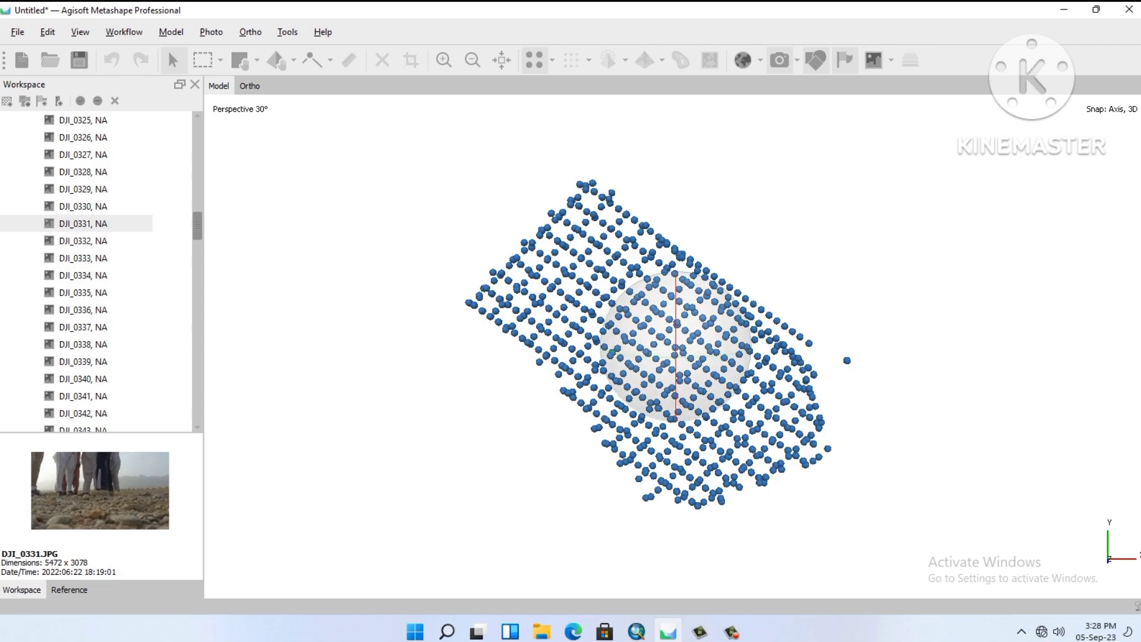
pyautogui.moveTo(676, 297)
pyautogui.mouseDown()
pyautogui.moveTo(676, 416)
pyautogui.moveTo(675, 297)
pyautogui.moveTo(680, 321)
pyautogui.mouseUp()
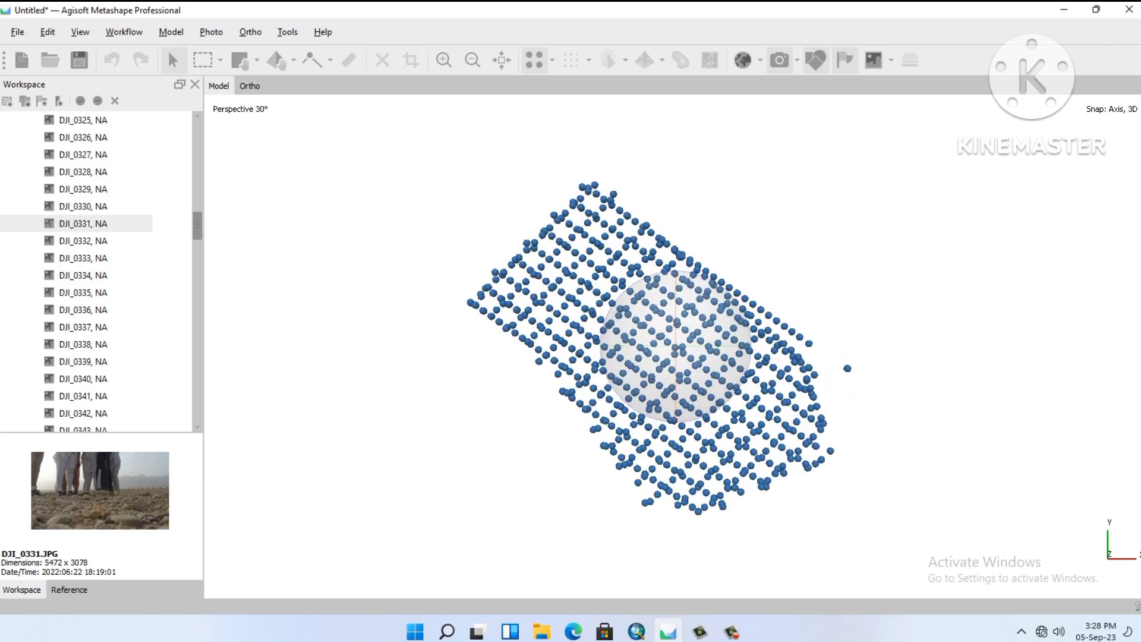
pyautogui.scroll(2, 675, 347)
pyautogui.scroll(2, 676, 346)
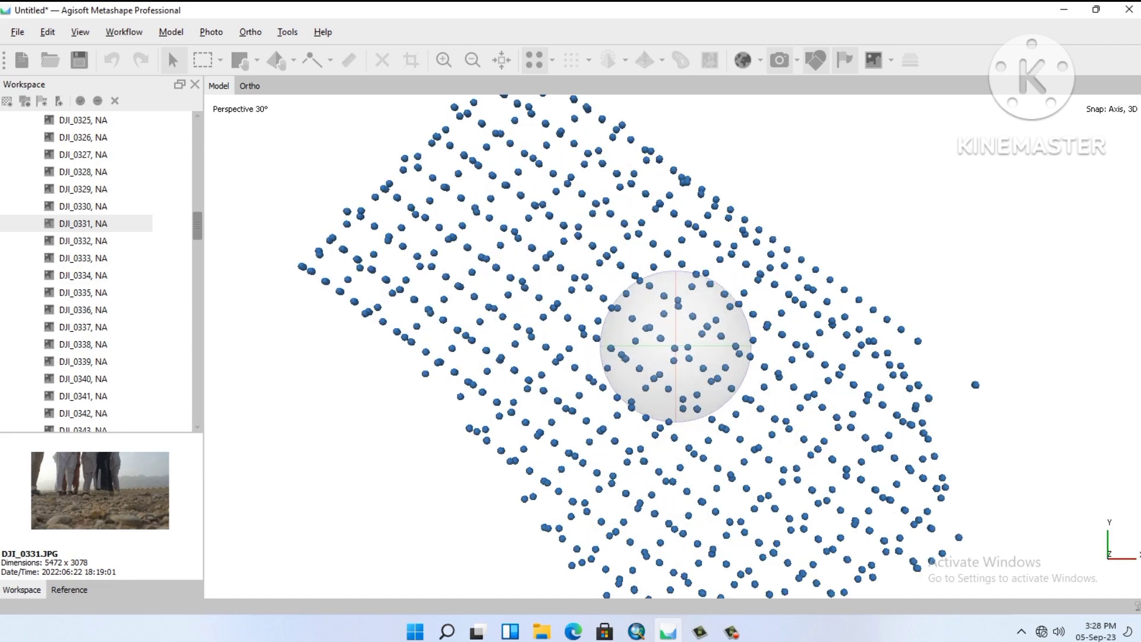
pyautogui.scroll(1, 676, 347)
pyautogui.scroll(1, 676, 347)
pyautogui.scroll(1, 676, 346)
pyautogui.scroll(2, 676, 346)
pyautogui.scroll(1, 676, 347)
pyautogui.scroll(1, 676, 347)
pyautogui.scroll(1, 675, 347)
pyautogui.scroll(1, 676, 347)
pyautogui.scroll(1, 676, 346)
pyautogui.scroll(1, 676, 347)
pyautogui.scroll(2, 676, 346)
pyautogui.scroll(1, 676, 347)
pyautogui.scroll(1, 676, 346)
pyautogui.scroll(1, 676, 347)
pyautogui.scroll(1, 676, 346)
pyautogui.scroll(1, 676, 346)
pyautogui.scroll(1, 676, 347)
pyautogui.scroll(1, 675, 346)
pyautogui.scroll(-1, 676, 346)
pyautogui.scroll(-1, 676, 347)
pyautogui.scroll(-2, 676, 347)
pyautogui.scroll(-1, 675, 347)
pyautogui.scroll(-1, 676, 346)
pyautogui.scroll(-1, 676, 347)
pyautogui.scroll(-2, 676, 347)
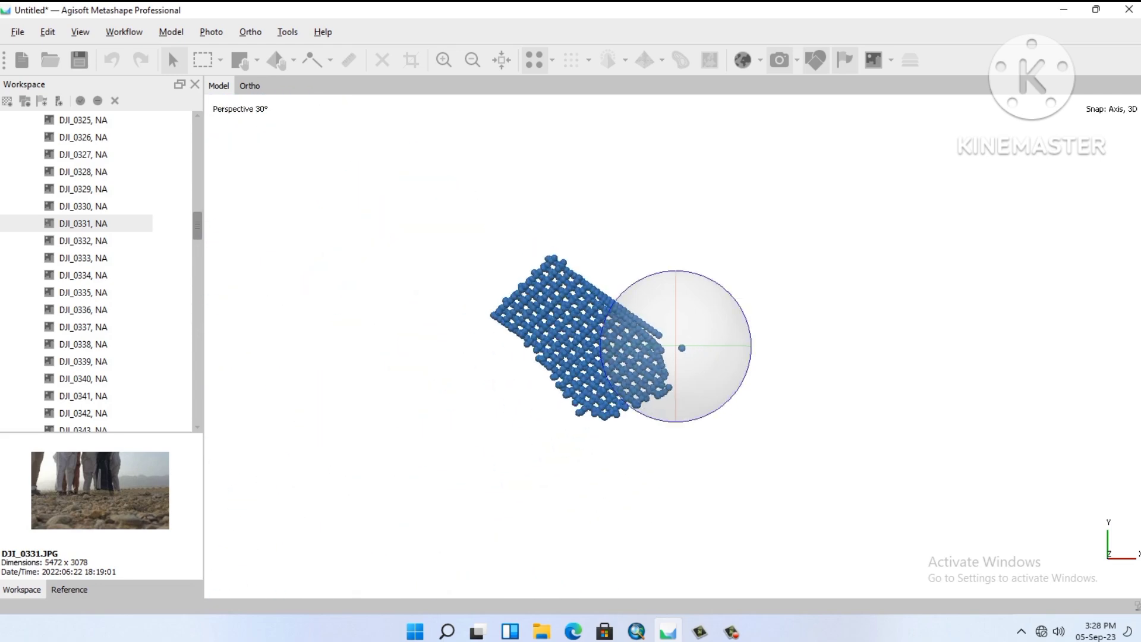
pyautogui.moveTo(600, 344); pyautogui.dragTo(678, 365)
pyautogui.scroll(1, 676, 346)
pyautogui.scroll(2, 676, 346)
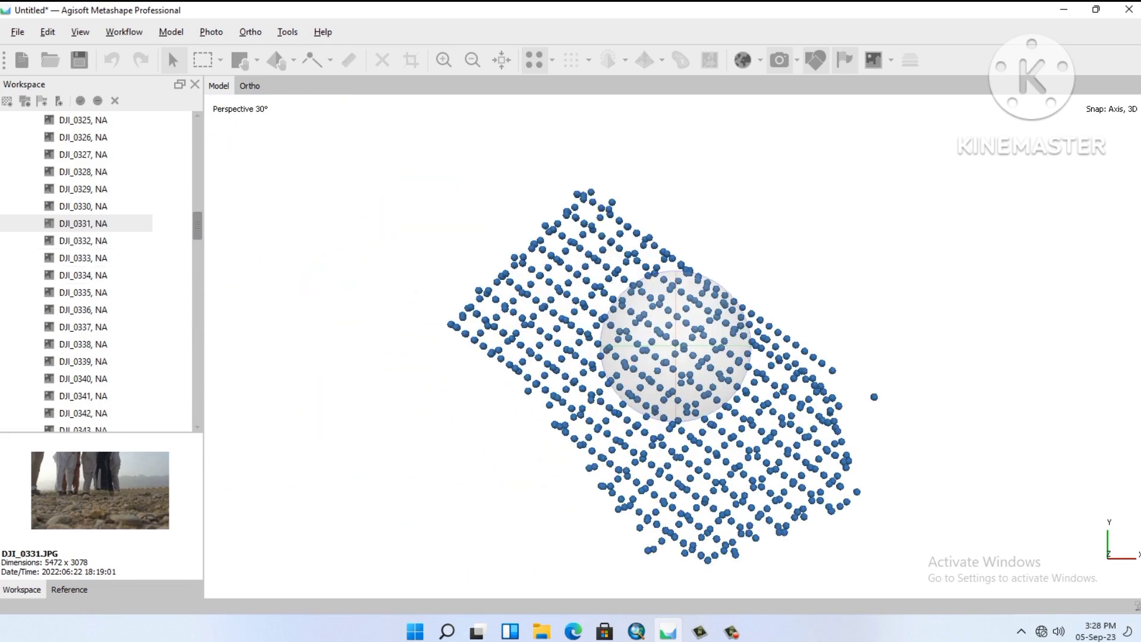
# Inspect photo DJI_0331 full-size, then view the cameras from the front.
pyautogui.doubleClick(477, 380)
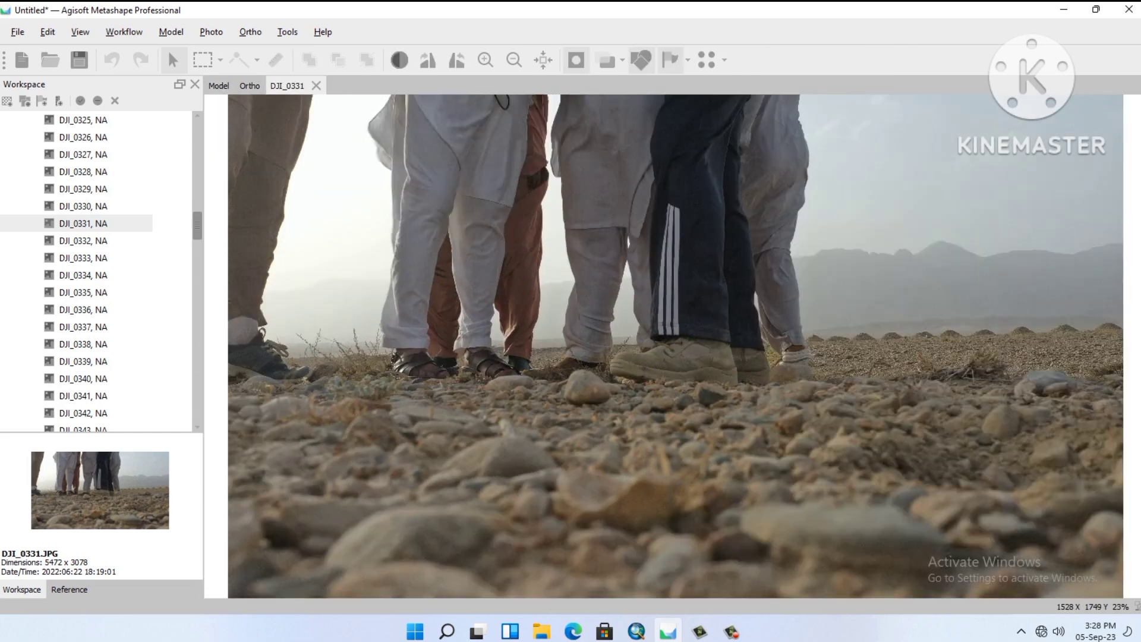
pyautogui.scroll(-2, 479, 381)
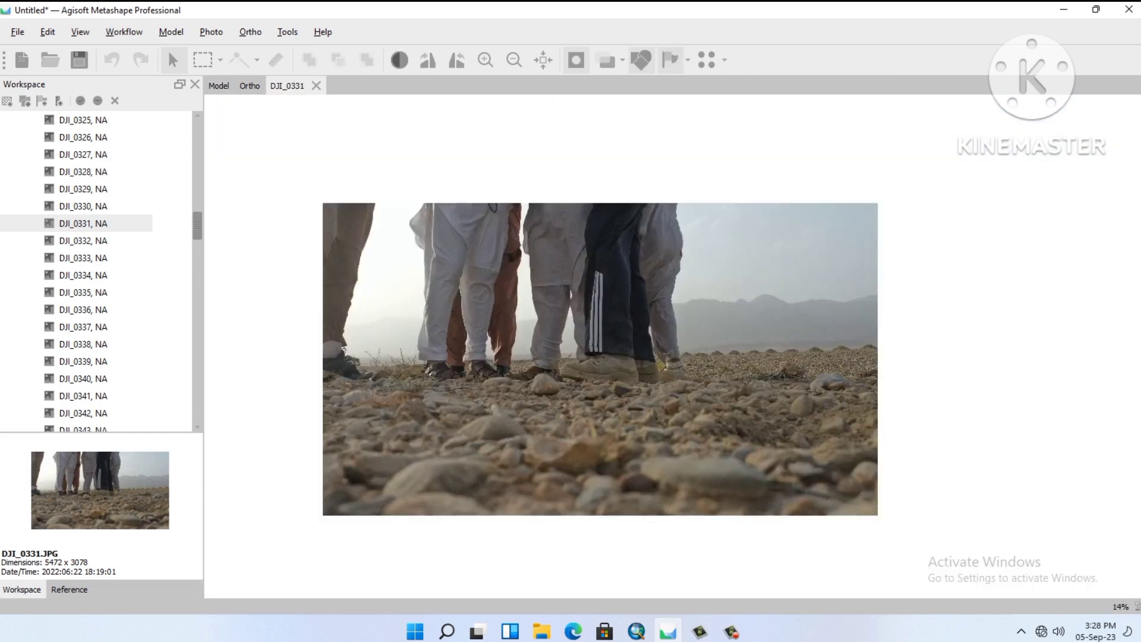
pyautogui.click(316, 86)
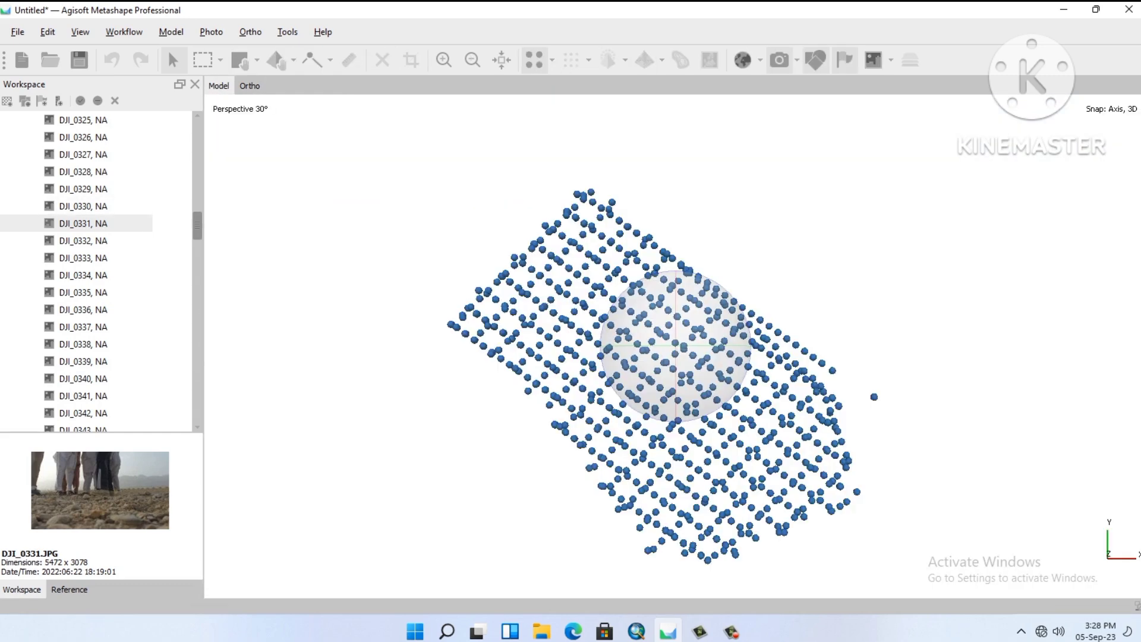
pyautogui.rightClick(94, 224)
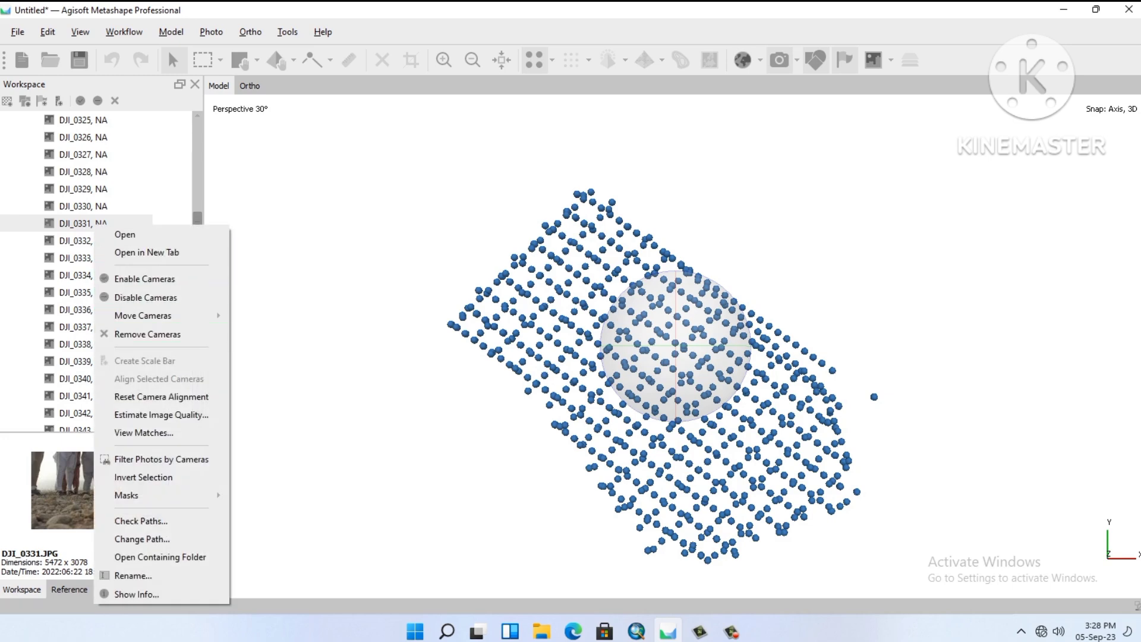
pyautogui.press('Escape')
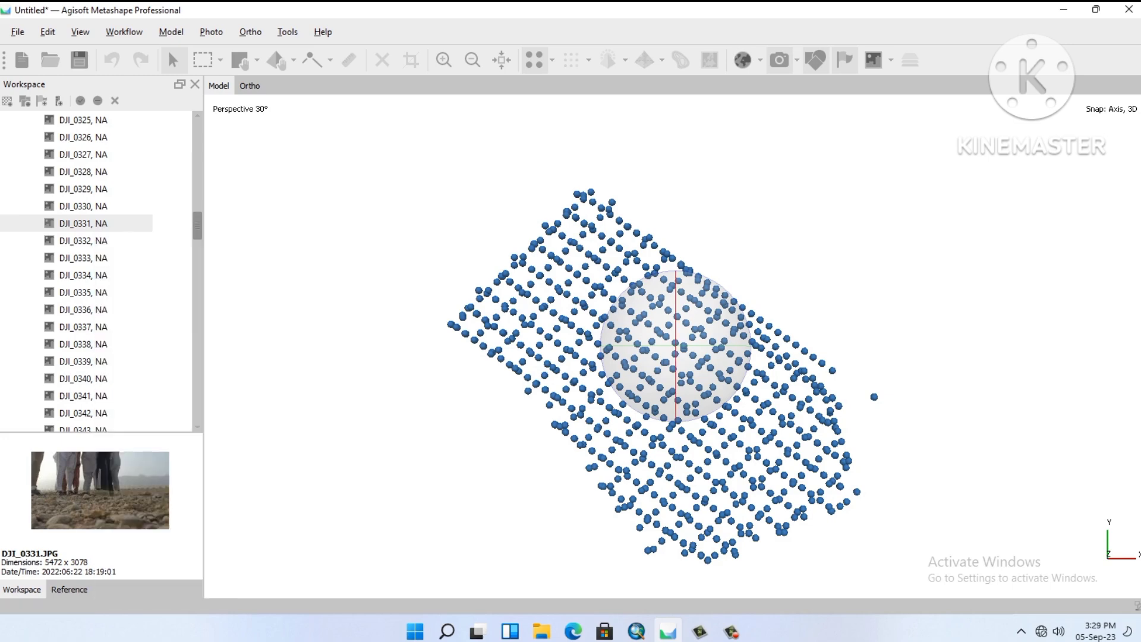
pyautogui.press('KP_1')
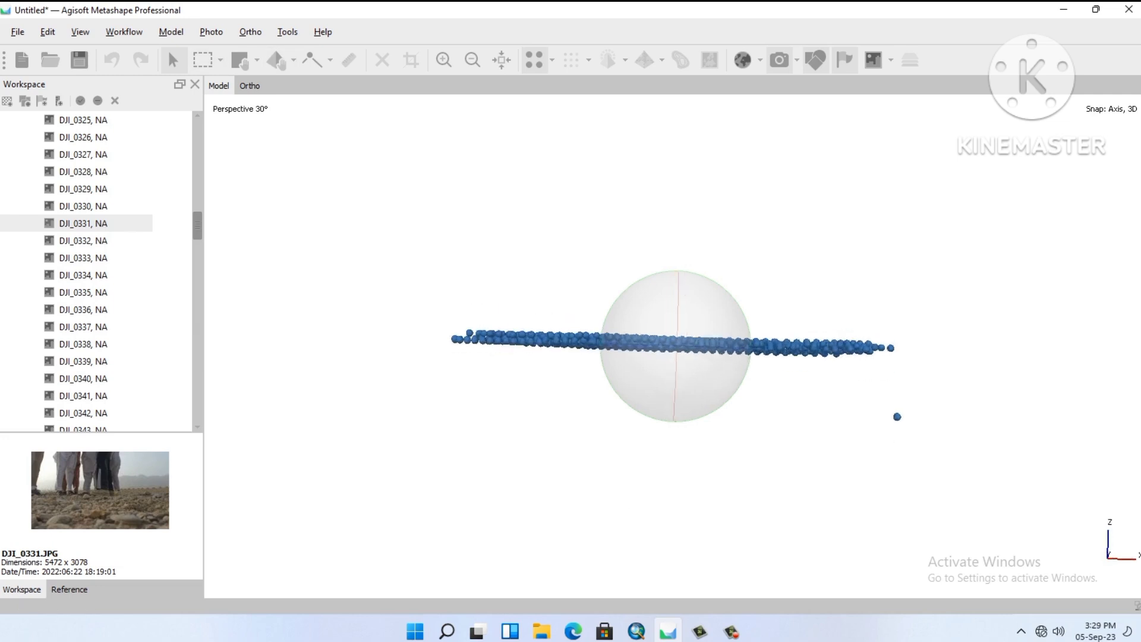
# Rectangle-select the stray cameras away from the flight line and remove all six.
pyautogui.click(202, 59)
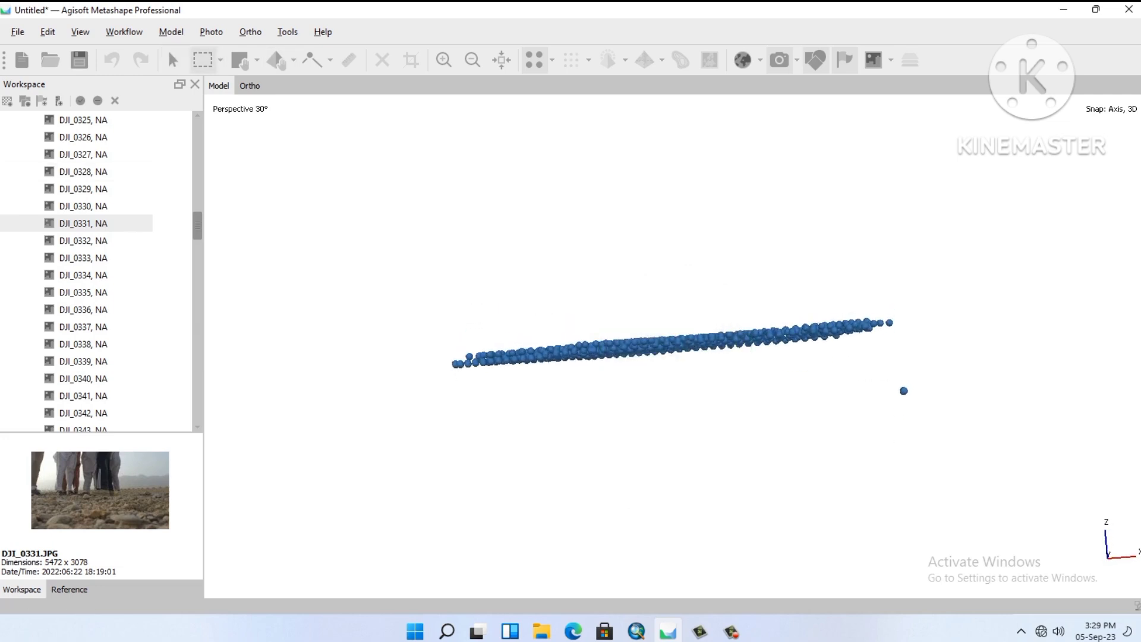
pyautogui.moveTo(886, 371); pyautogui.dragTo(933, 413)
pyautogui.rightClick(904, 392)
pyautogui.click(951, 193)
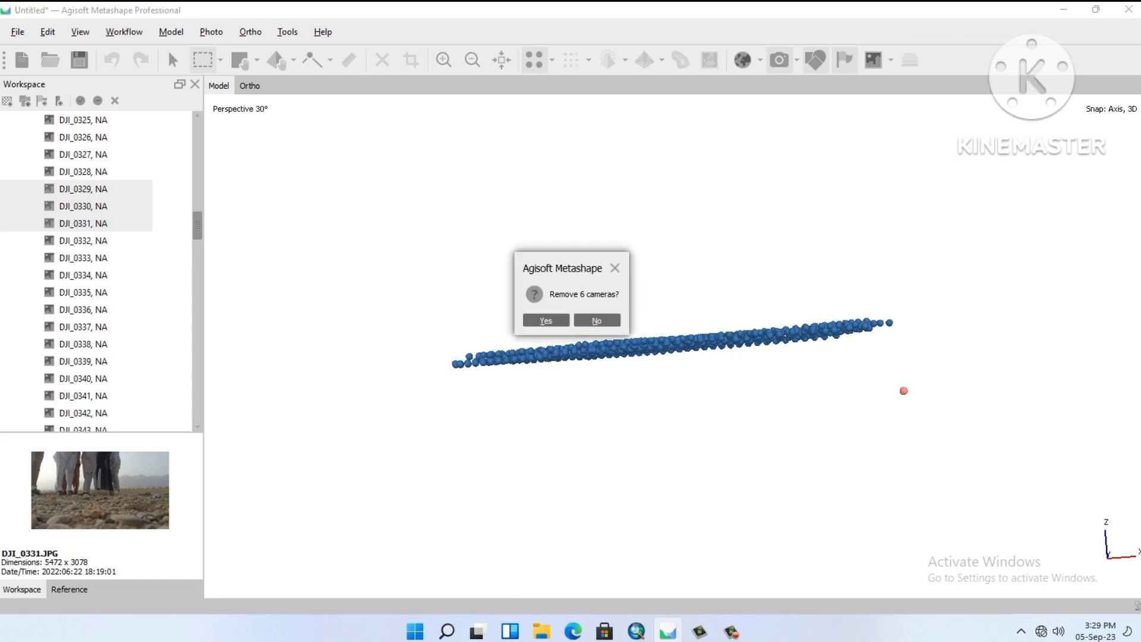
pyautogui.click(546, 320)
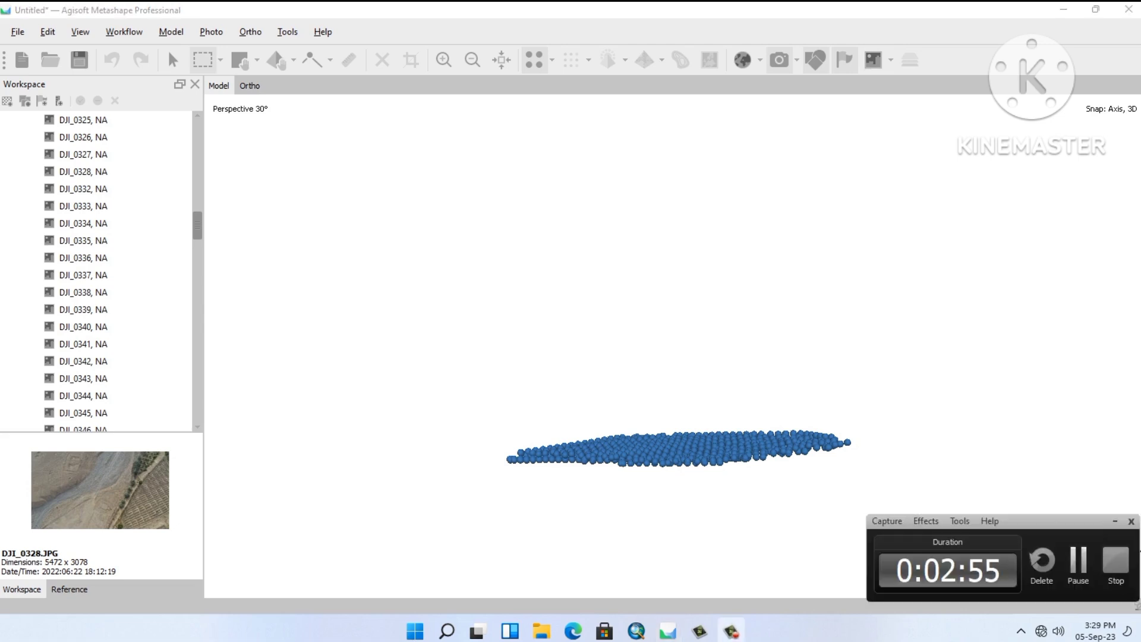
# Orbit and zoom to look down on the cleaned camera flight grid.
pyautogui.moveTo(676, 346)
pyautogui.mouseDown()
pyautogui.moveTo(675, 333)
pyautogui.moveTo(676, 374)
pyautogui.moveTo(676, 357)
pyautogui.mouseUp()
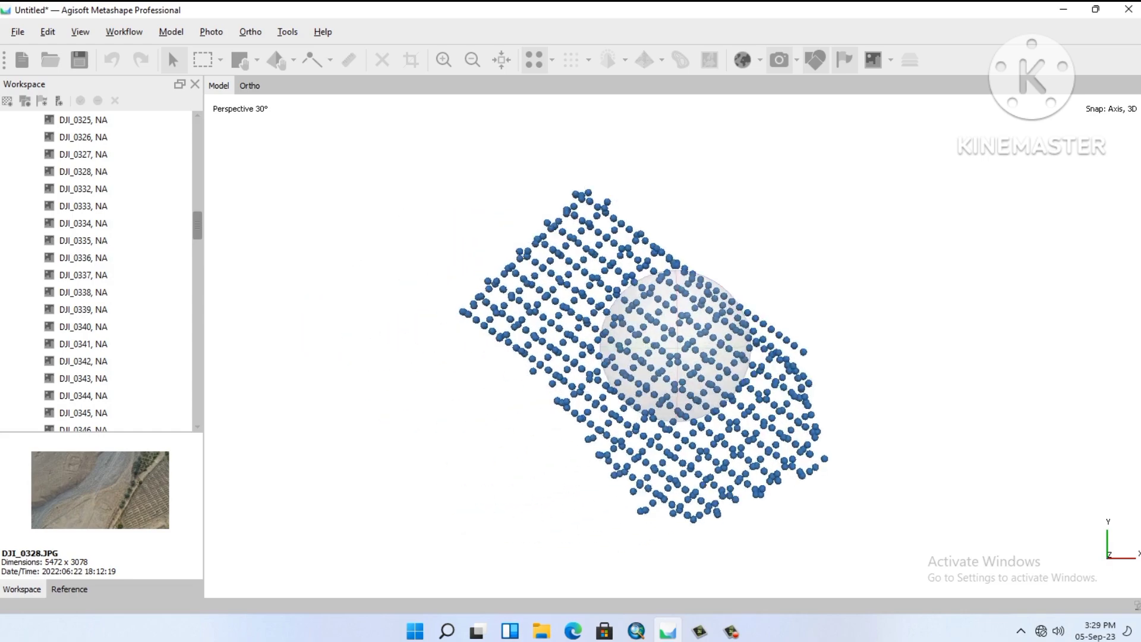
pyautogui.scroll(3, 672, 344)
pyautogui.scroll(2, 672, 345)
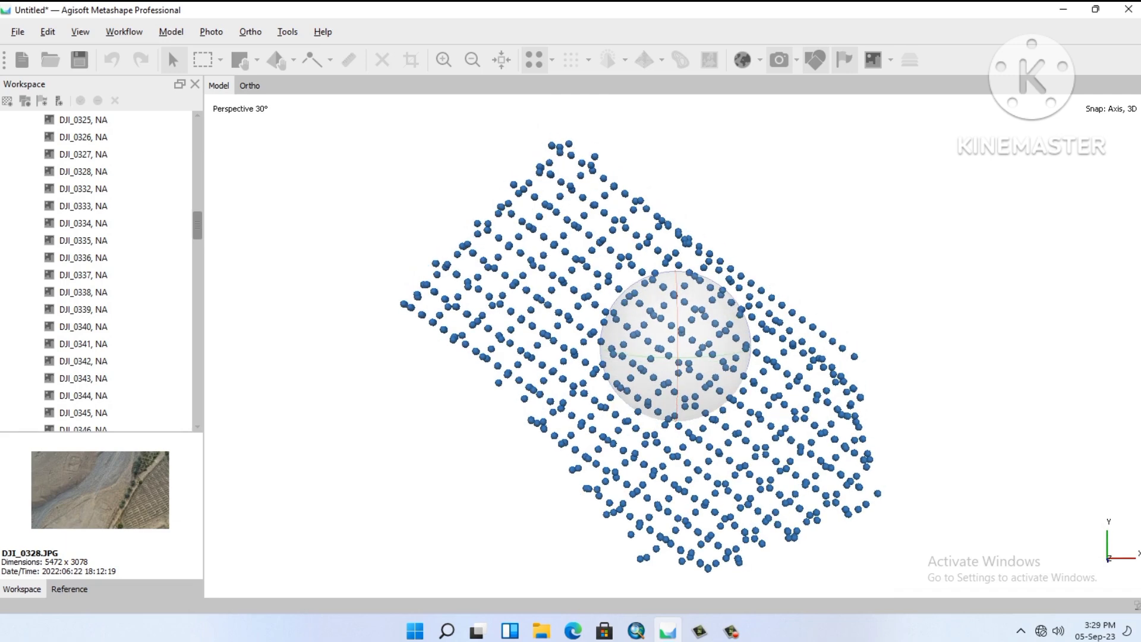
# Align the 993 photos at Lowest accuracy, yielding a 92,303-point tie-point cloud.
pyautogui.click(125, 32)
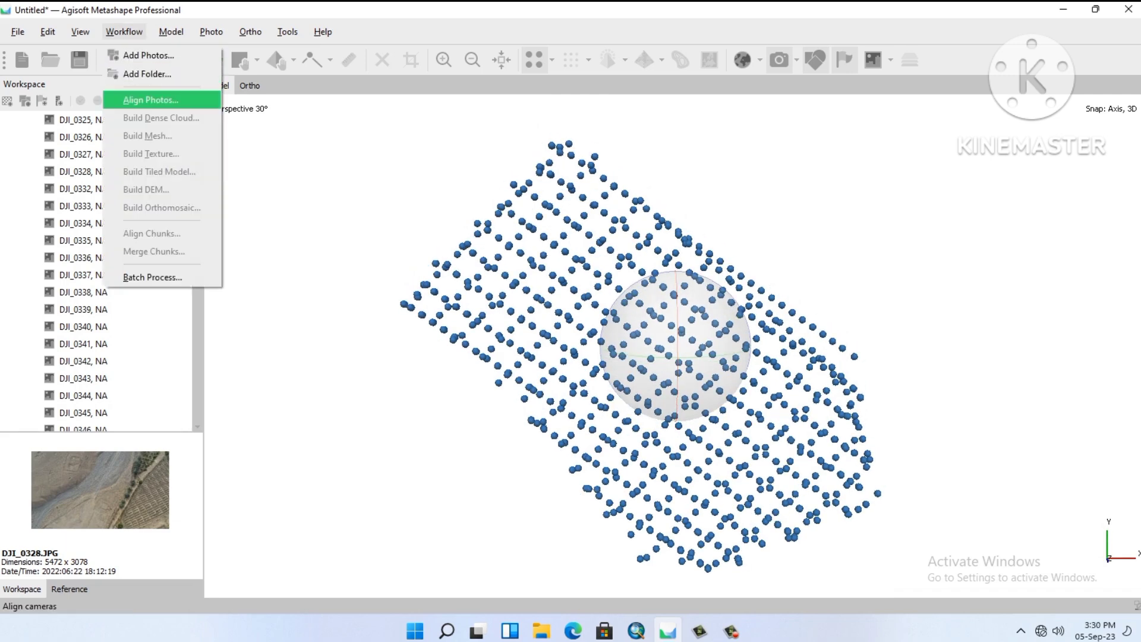
pyautogui.click(151, 100)
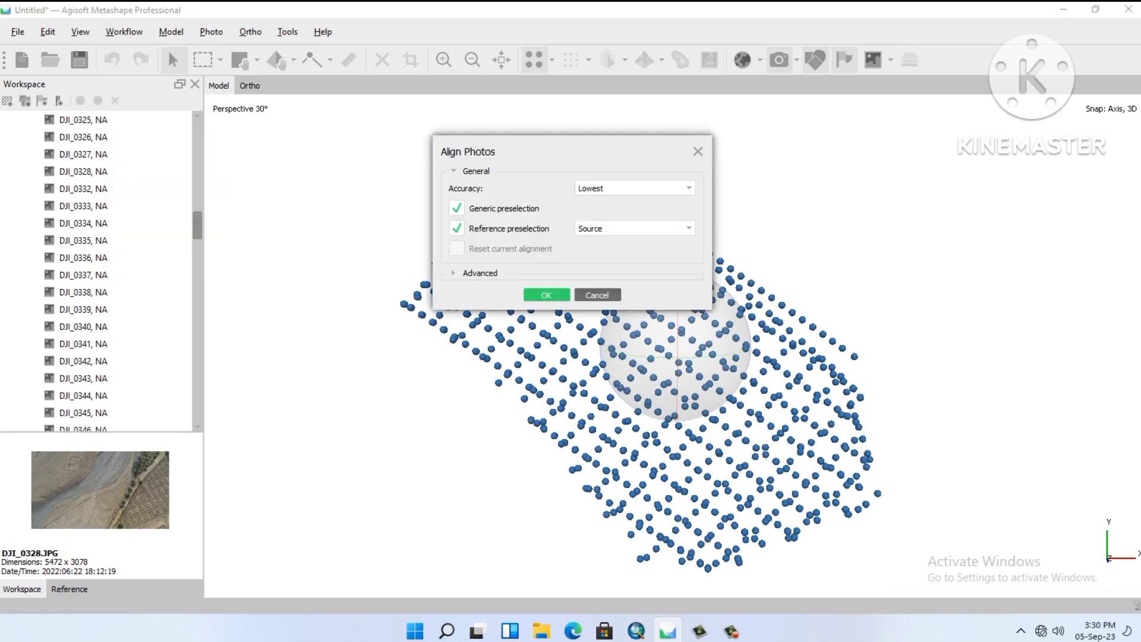
pyautogui.click(633, 188)
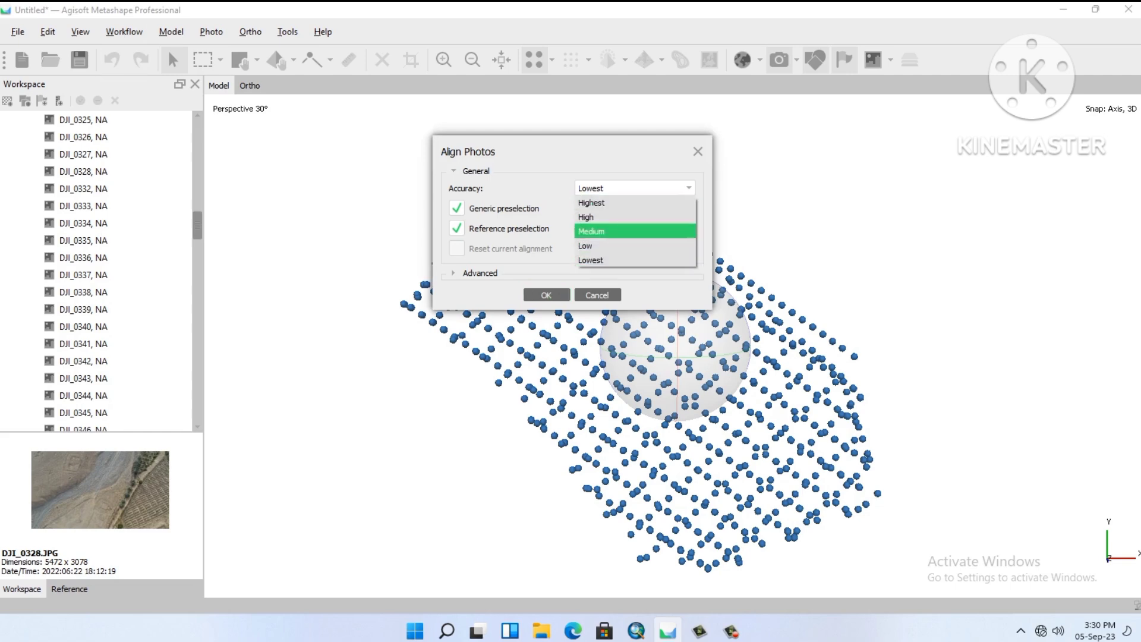
pyautogui.click(635, 246)
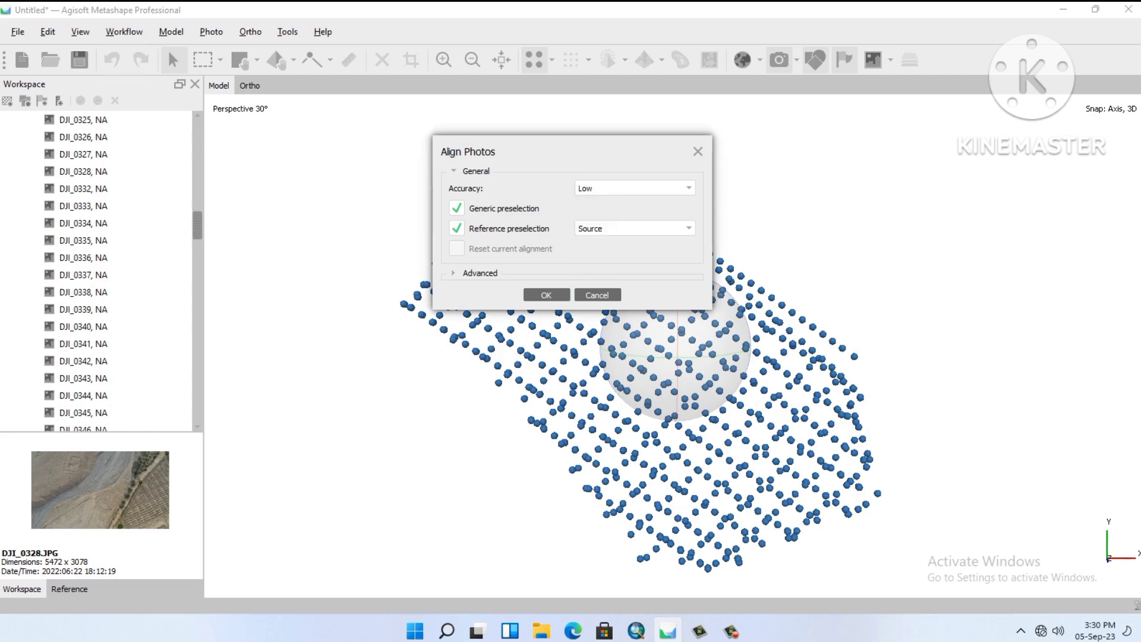
pyautogui.click(635, 188)
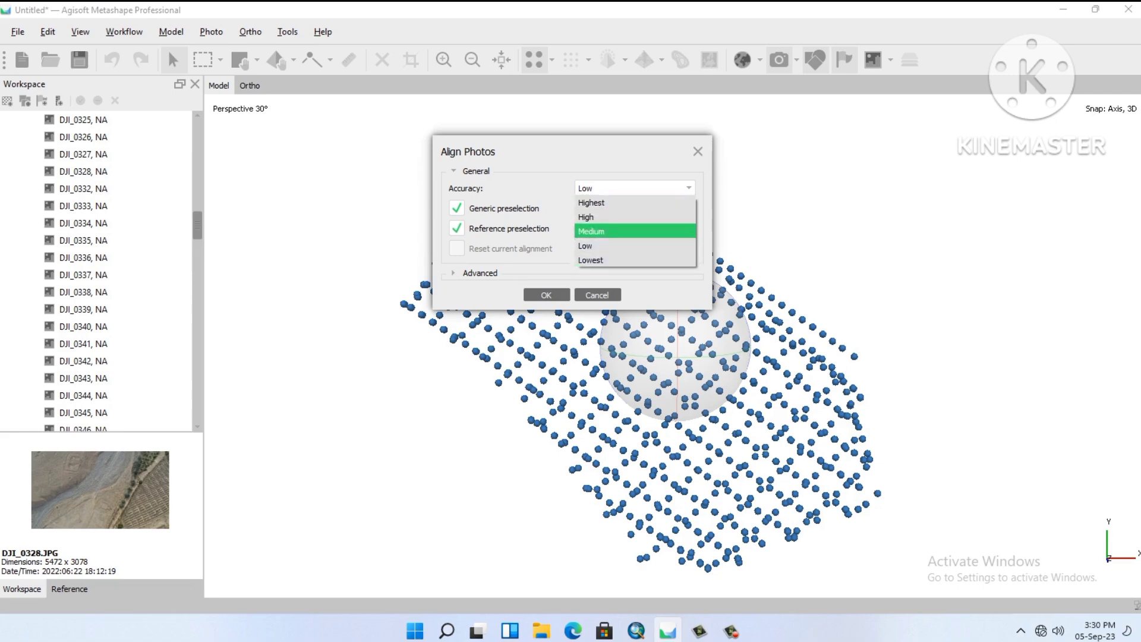
pyautogui.click(590, 259)
pyautogui.click(547, 295)
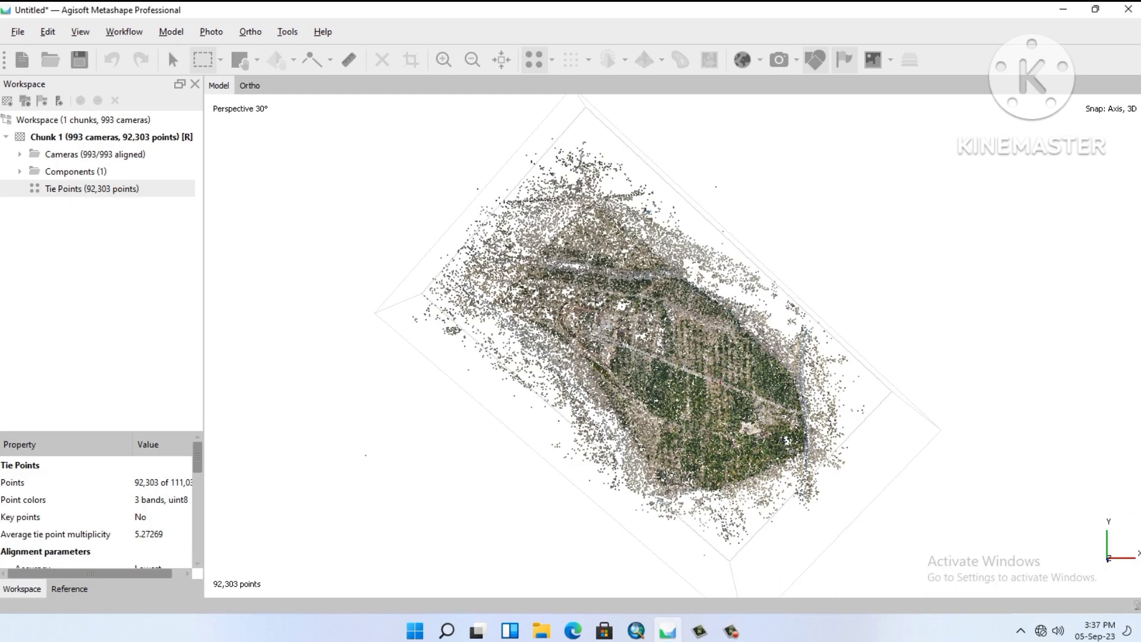
# Switch to free-form selection and delete two isolated stray tie points beside the cloud.
pyautogui.scroll(-2, 660, 333)
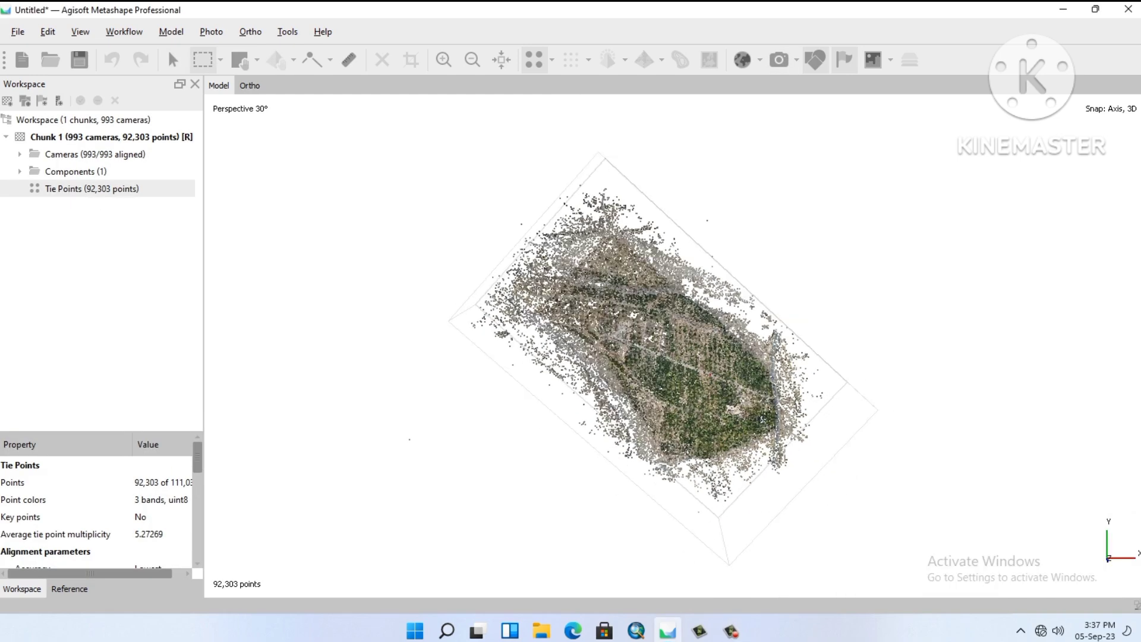
pyautogui.scroll(-2, 663, 345)
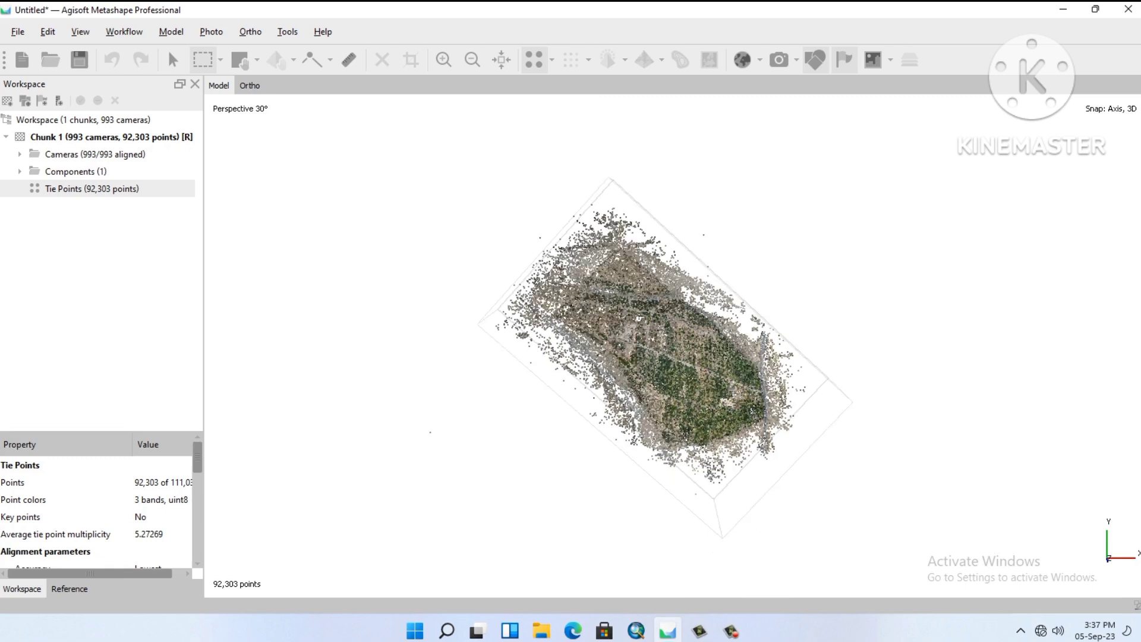
pyautogui.click(220, 59)
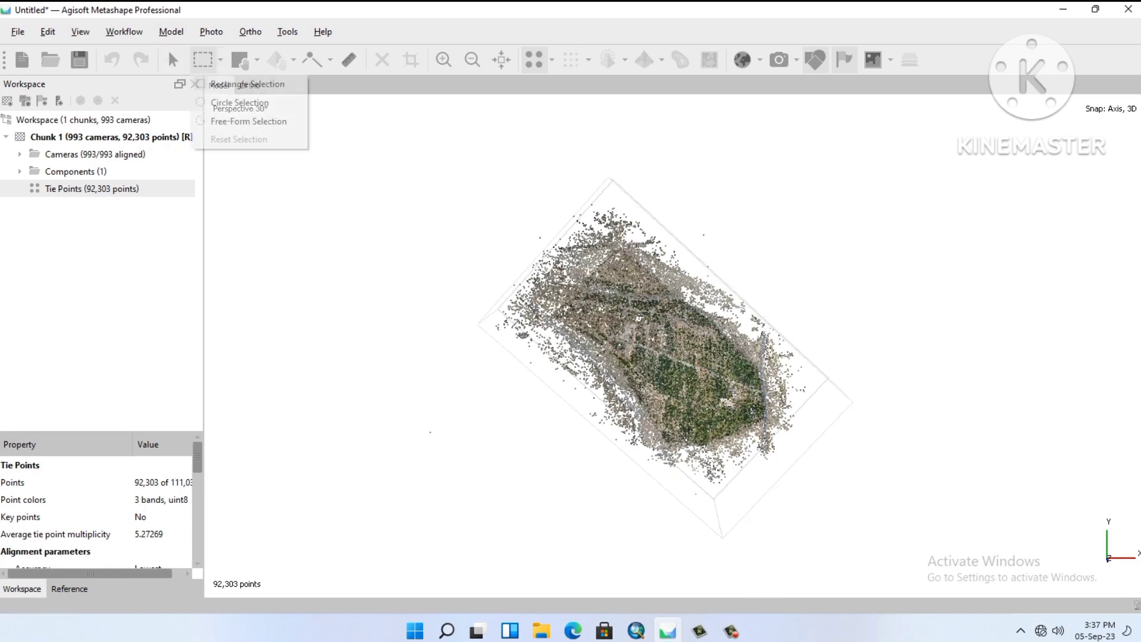
pyautogui.click(248, 120)
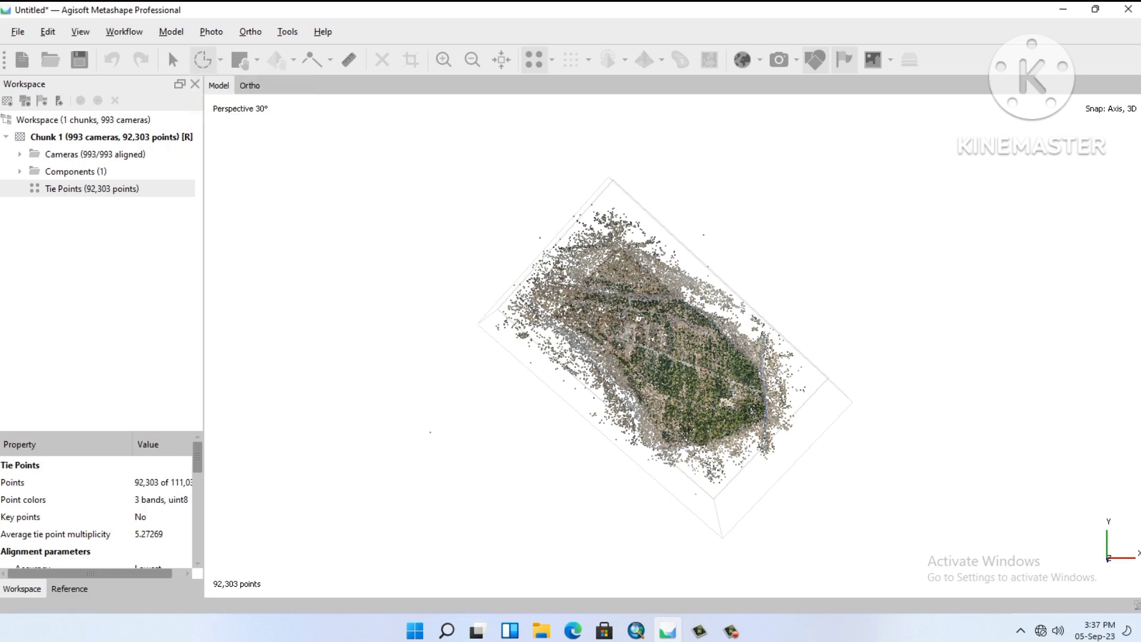
pyautogui.moveTo(440, 425)
pyautogui.mouseDown()
pyautogui.moveTo(454, 416)
pyautogui.moveTo(397, 458)
pyautogui.mouseUp()
pyautogui.rightClick(435, 433)
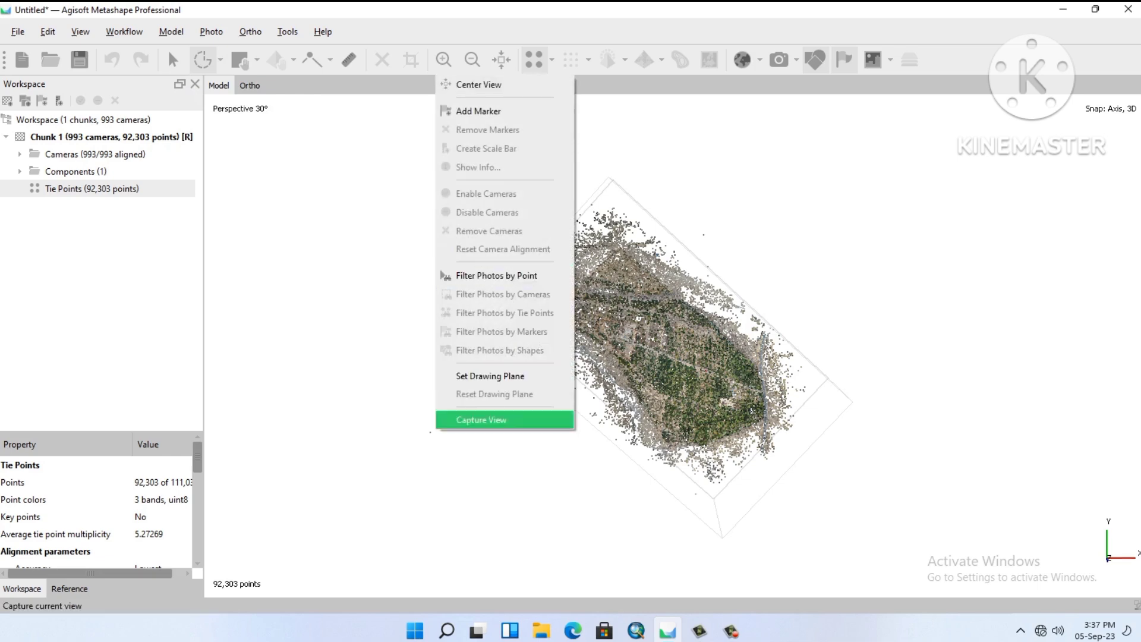
pyautogui.click(481, 419)
pyautogui.moveTo(416, 414); pyautogui.dragTo(443, 458)
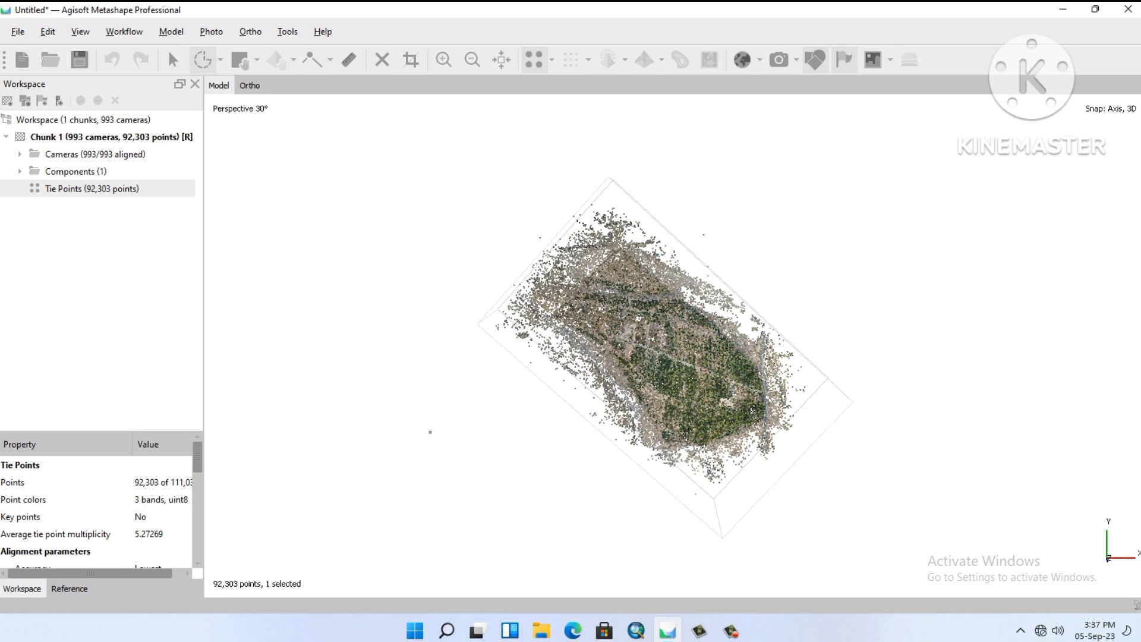
pyautogui.press('Delete')
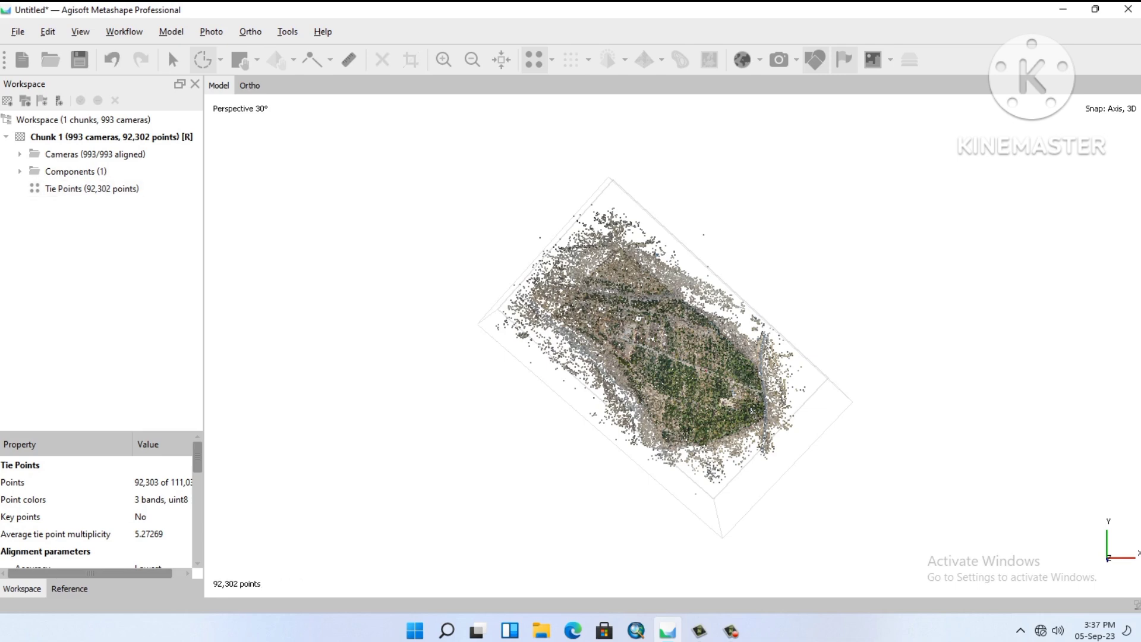
pyautogui.moveTo(697, 225); pyautogui.dragTo(719, 249)
pyautogui.press('Delete')
# Lasso and delete noise along the lower-left (492 points) and upper-left (112 points) edges.
pyautogui.moveTo(502, 317); pyautogui.dragTo(535, 340)
pyautogui.moveTo(535, 342)
pyautogui.keyDown('ctrl'); pyautogui.mouseDown()
pyautogui.moveTo(642, 439)
pyautogui.moveTo(517, 333)
pyautogui.mouseUp(); pyautogui.keyUp('ctrl')
pyautogui.keyDown('ctrl'); pyautogui.moveTo(594, 428); pyautogui.dragTo(484, 316); pyautogui.keyUp('ctrl')
pyautogui.press('Delete')
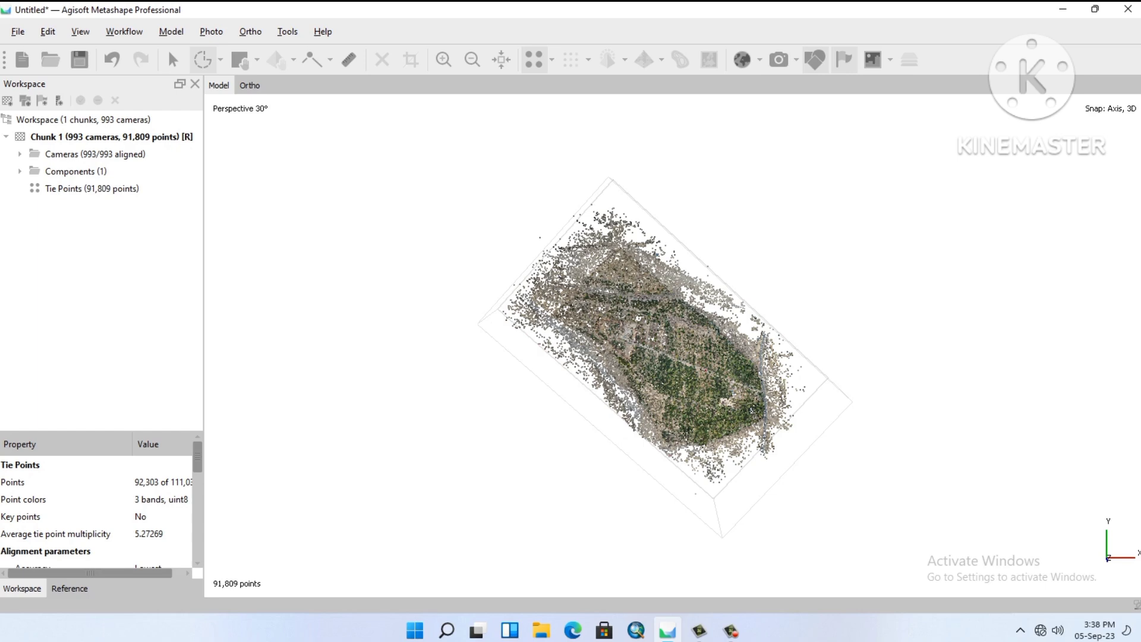
pyautogui.moveTo(609, 188); pyautogui.dragTo(576, 232)
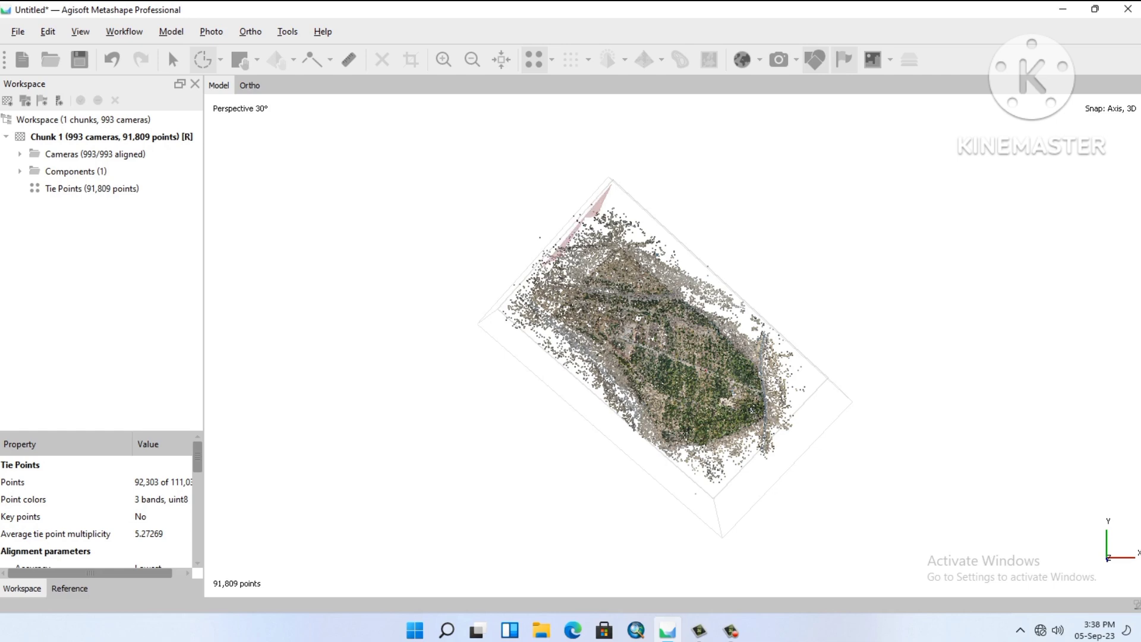
pyautogui.moveTo(586, 219)
pyautogui.mouseDown()
pyautogui.moveTo(516, 295)
pyautogui.moveTo(609, 187)
pyautogui.mouseUp()
pyautogui.press('Delete')
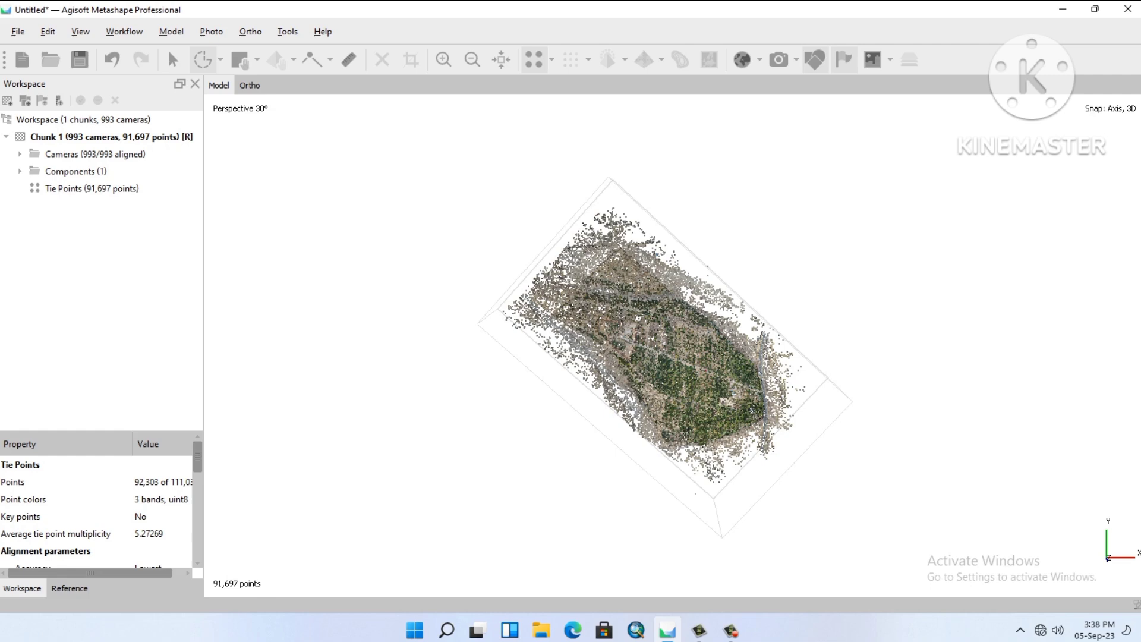
# Delete the remaining noise: 21 points at left, one stray point, 104 beyond lower right.
pyautogui.moveTo(505, 309)
pyautogui.mouseDown()
pyautogui.moveTo(514, 316)
pyautogui.moveTo(494, 310)
pyautogui.mouseUp()
pyautogui.press('Delete')
pyautogui.moveTo(704, 260); pyautogui.dragTo(706, 264)
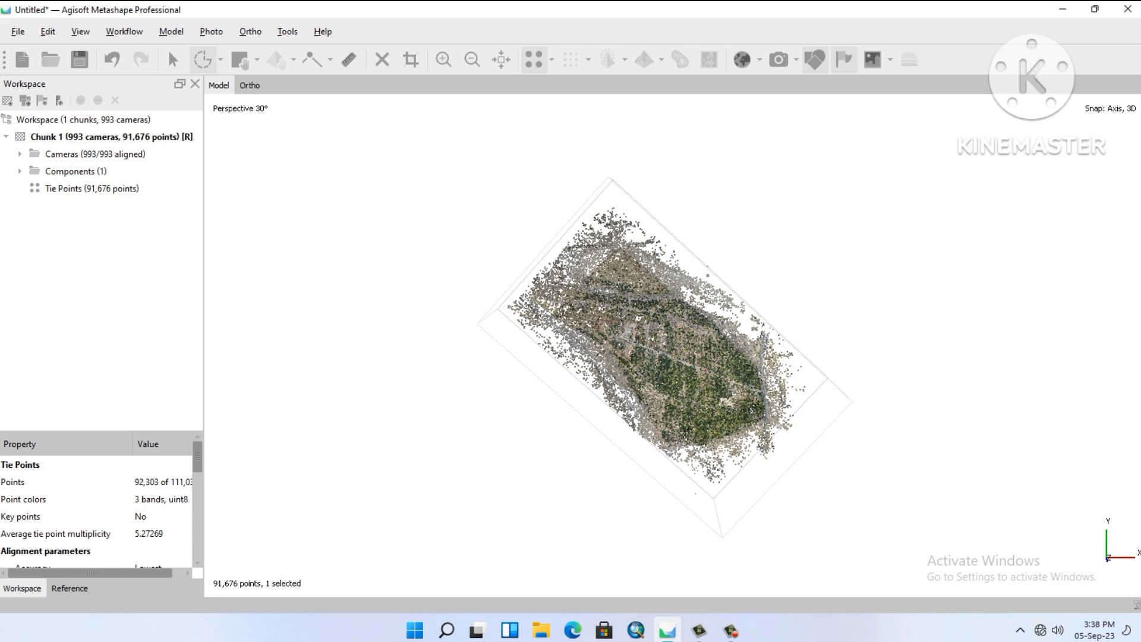
pyautogui.press('Delete')
pyautogui.moveTo(801, 406); pyautogui.dragTo(771, 436)
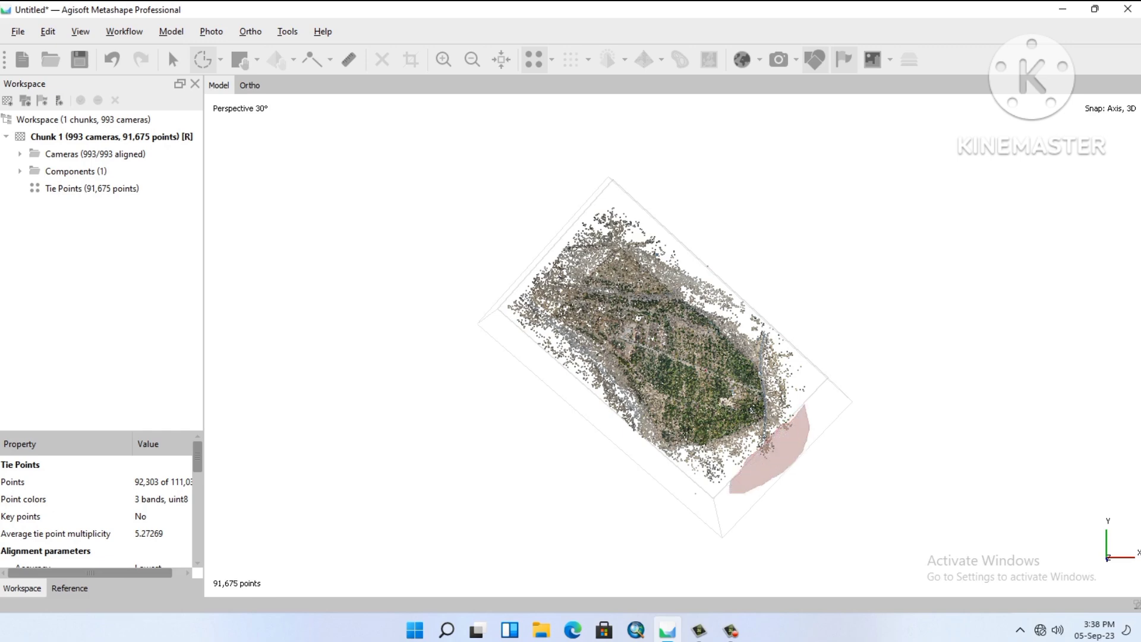
pyautogui.moveTo(748, 455); pyautogui.dragTo(802, 410)
pyautogui.press('Delete')
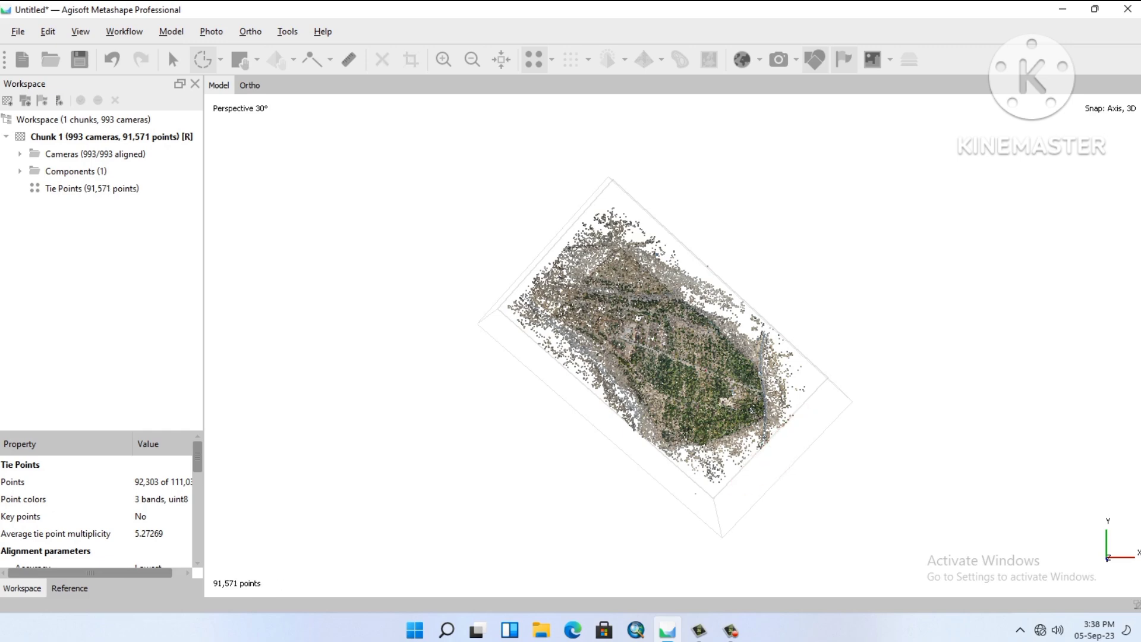
# Build a 2,408,833-point dense cloud with default settings from lowest-quality depth maps.
pyautogui.click(124, 31)
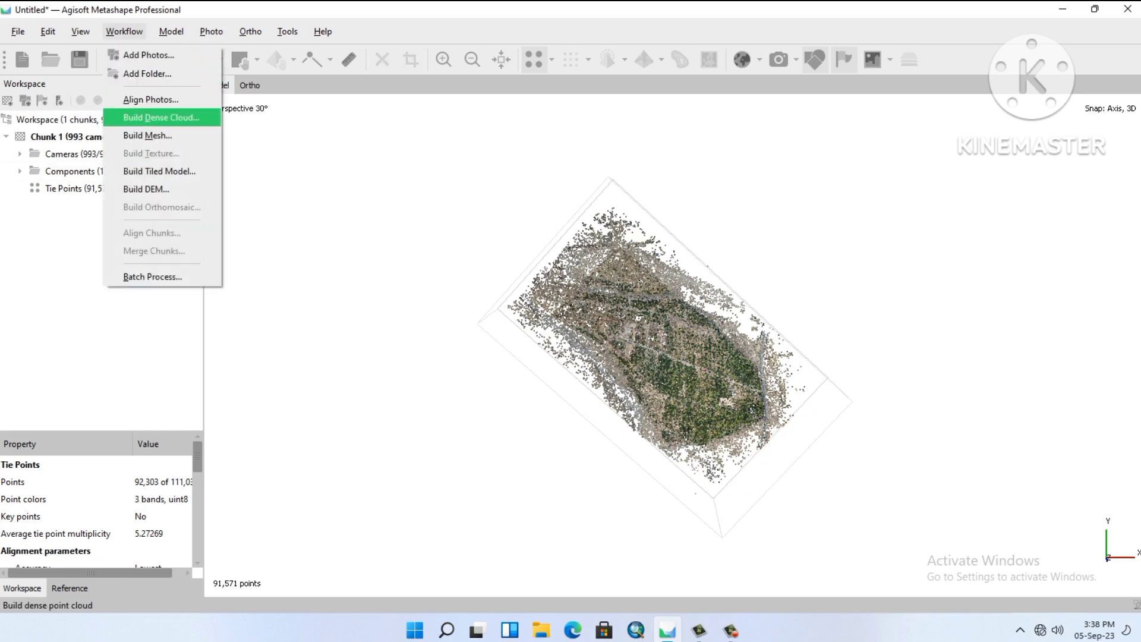
pyautogui.click(161, 117)
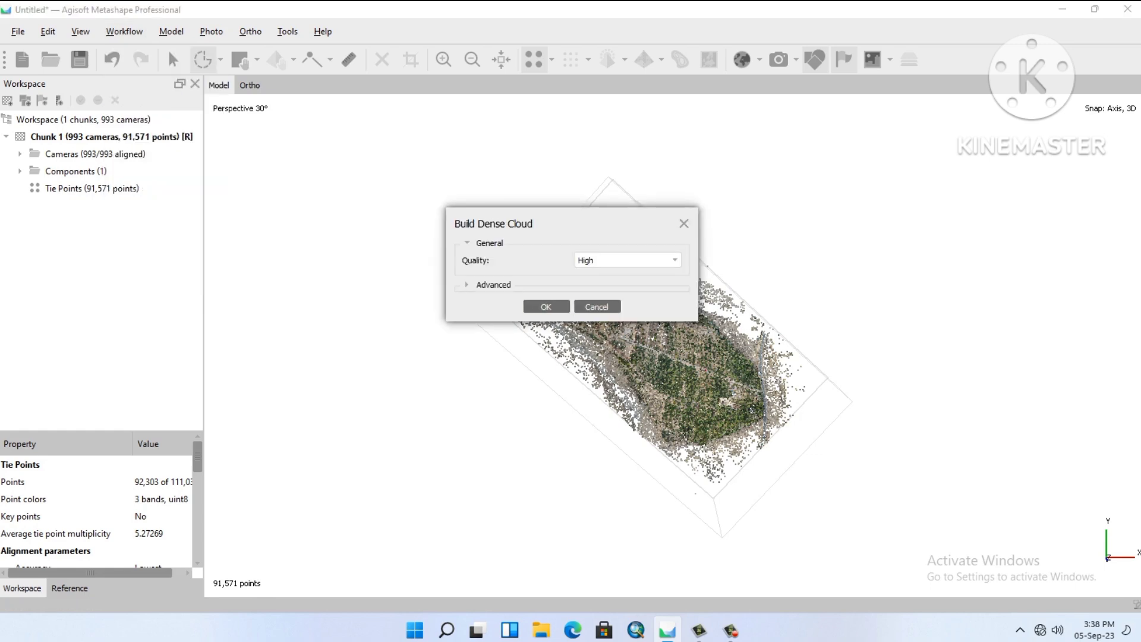
pyautogui.click(731, 630)
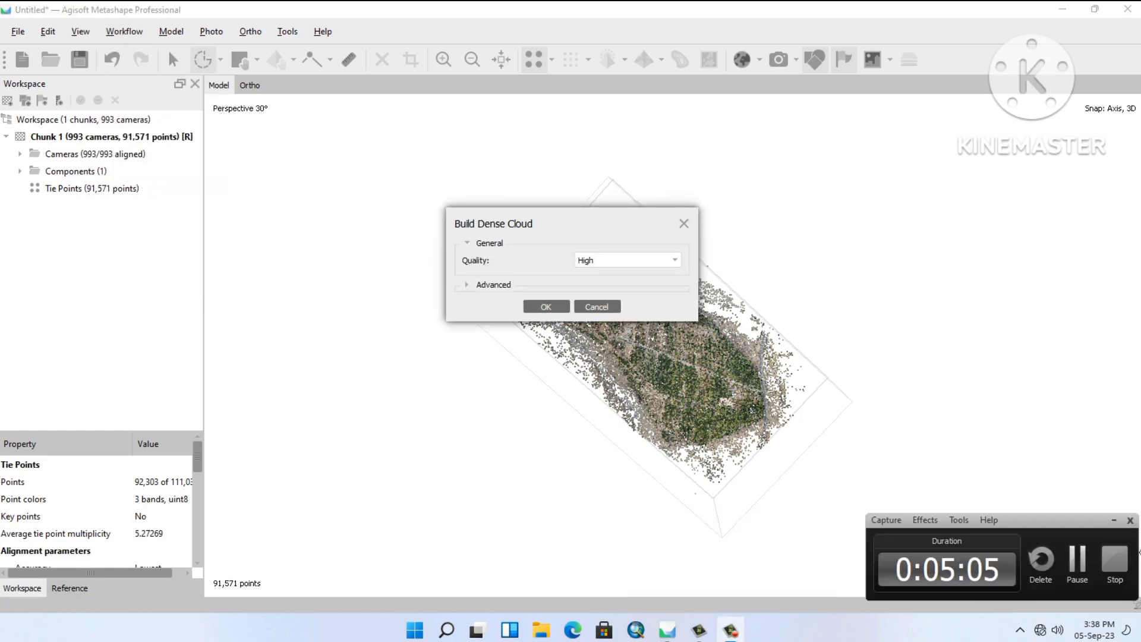
pyautogui.click(546, 307)
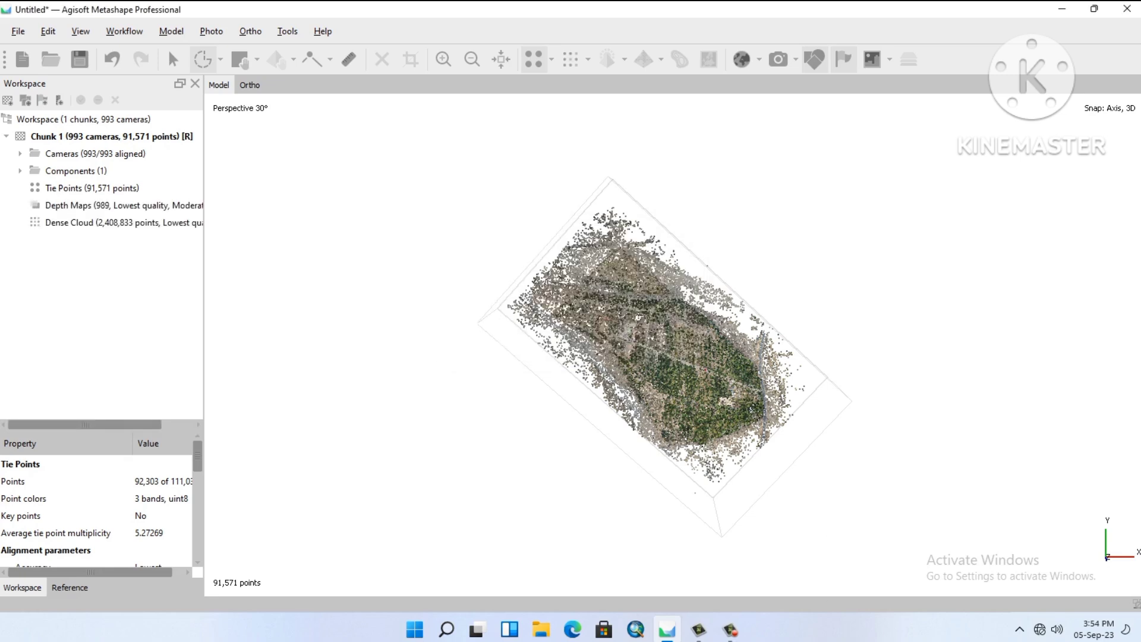
pyautogui.click(80, 31)
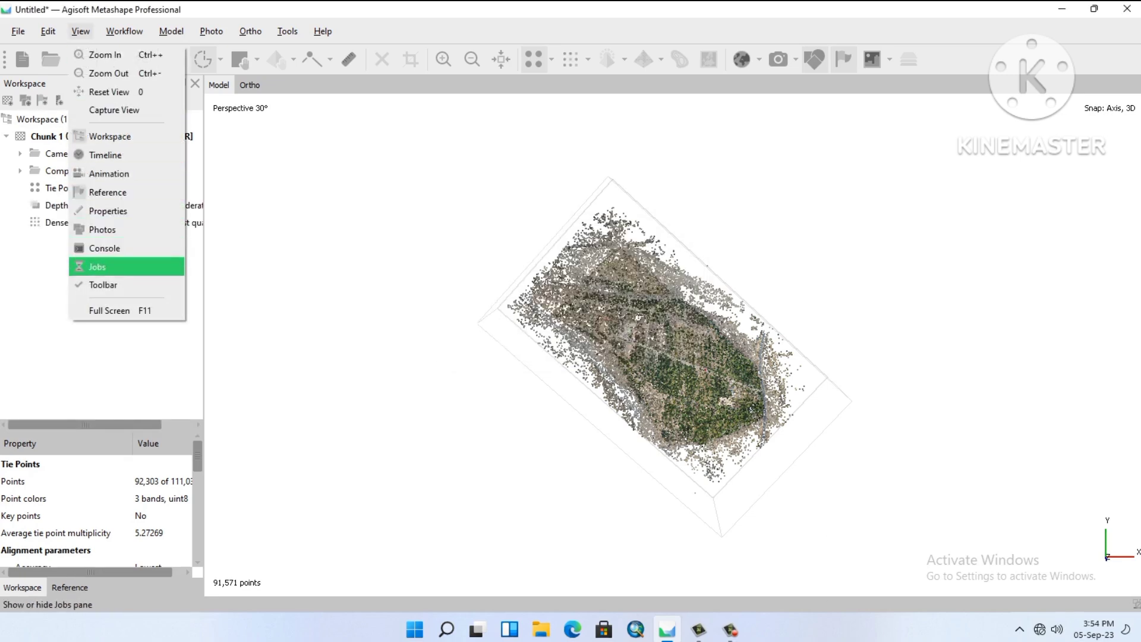
pyautogui.click(97, 267)
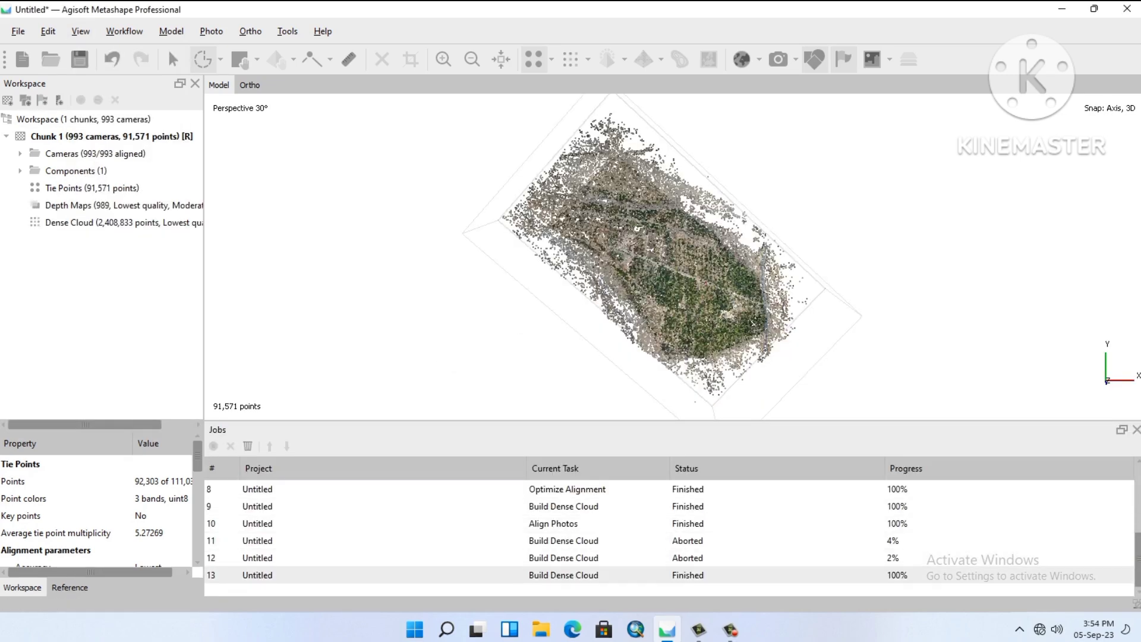
pyautogui.doubleClick(90, 223)
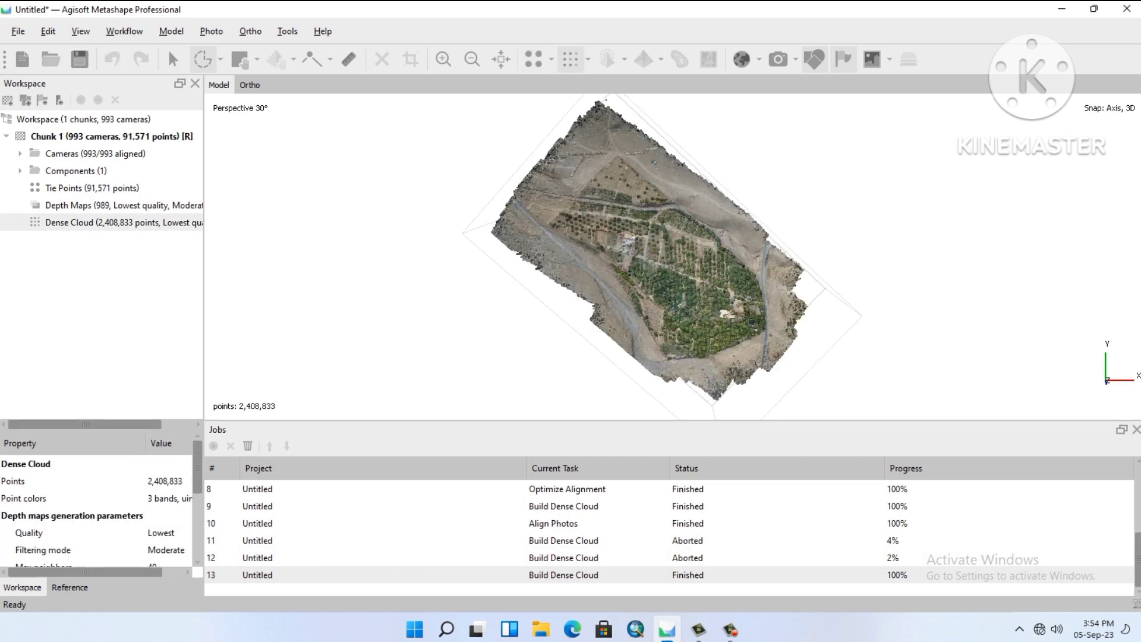
pyautogui.moveTo(672, 420); pyautogui.dragTo(672, 499)
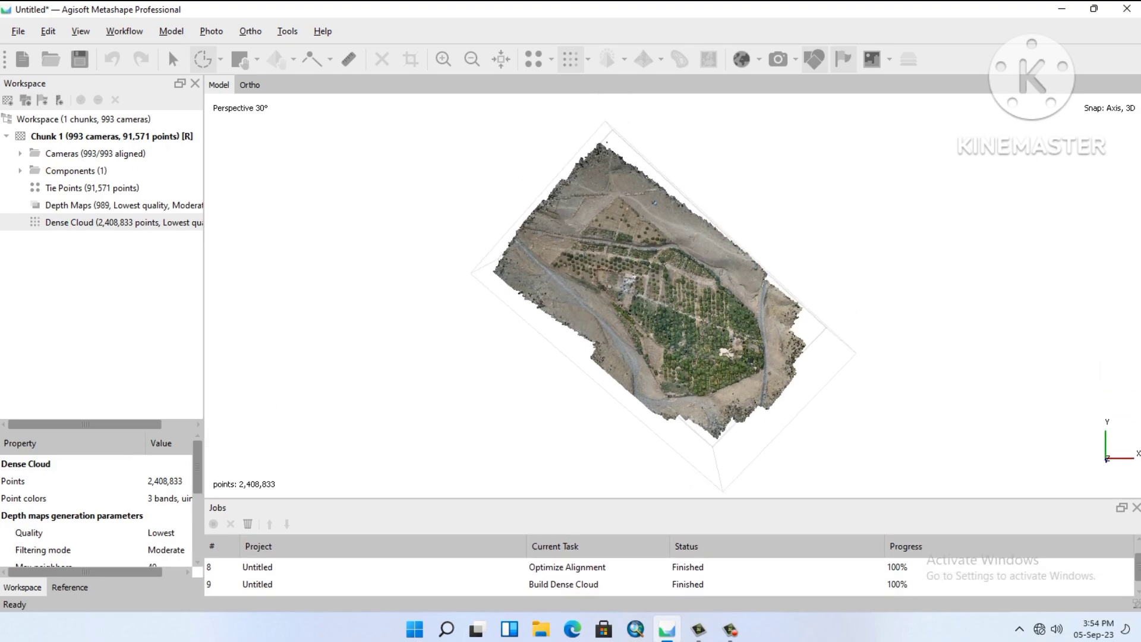
pyautogui.scroll(1, 672, 296)
pyautogui.scroll(1, 672, 296)
pyautogui.scroll(2, 672, 296)
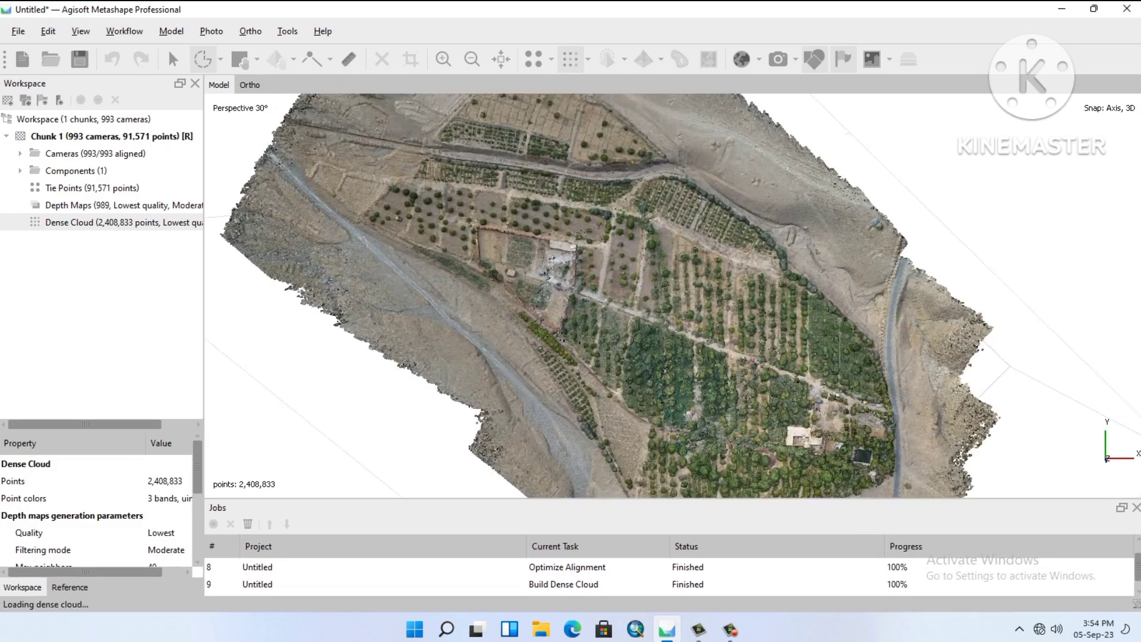
pyautogui.scroll(2, 672, 296)
pyautogui.scroll(-2, 672, 296)
pyautogui.scroll(-1, 672, 296)
pyautogui.scroll(-1, 672, 296)
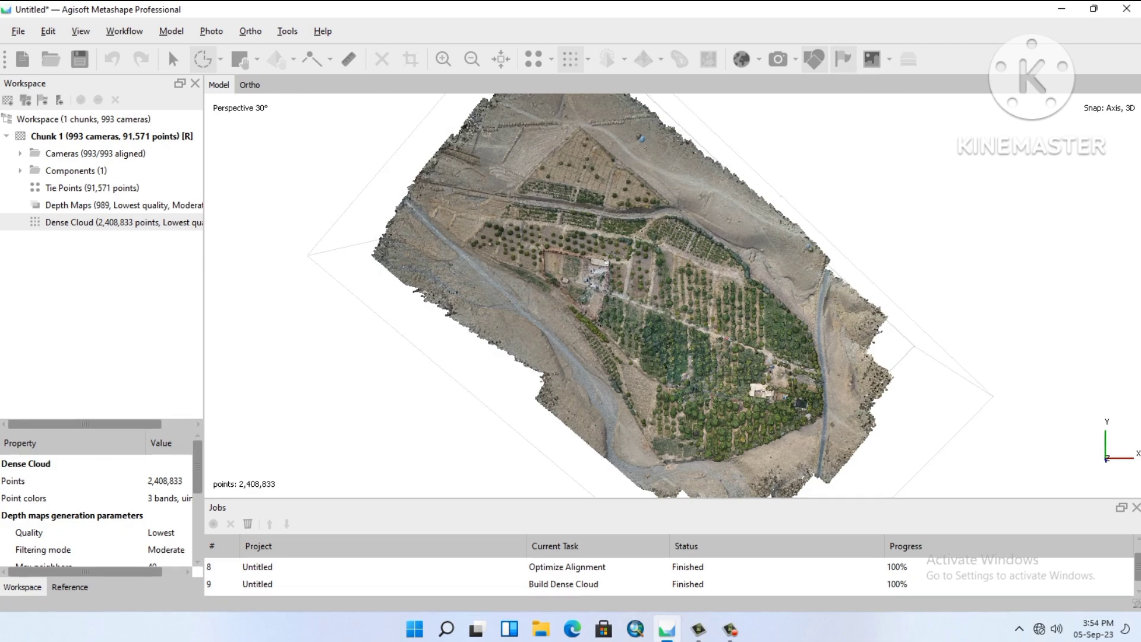
pyautogui.scroll(3, 672, 296)
pyautogui.scroll(2, 672, 296)
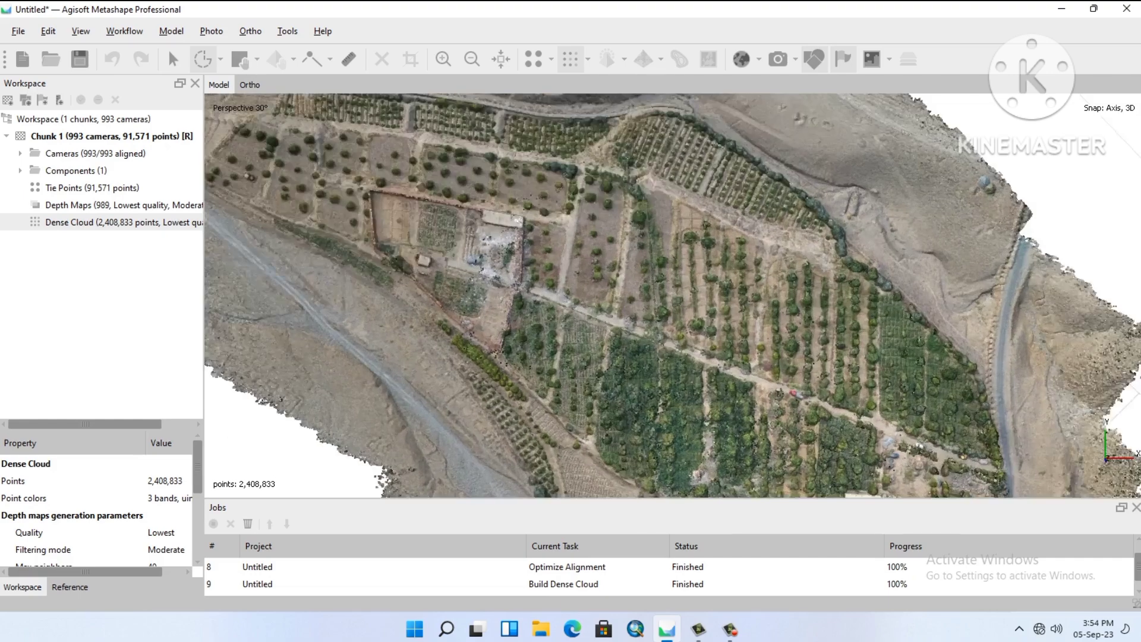
pyautogui.scroll(-2, 672, 296)
pyautogui.scroll(-2, 672, 296)
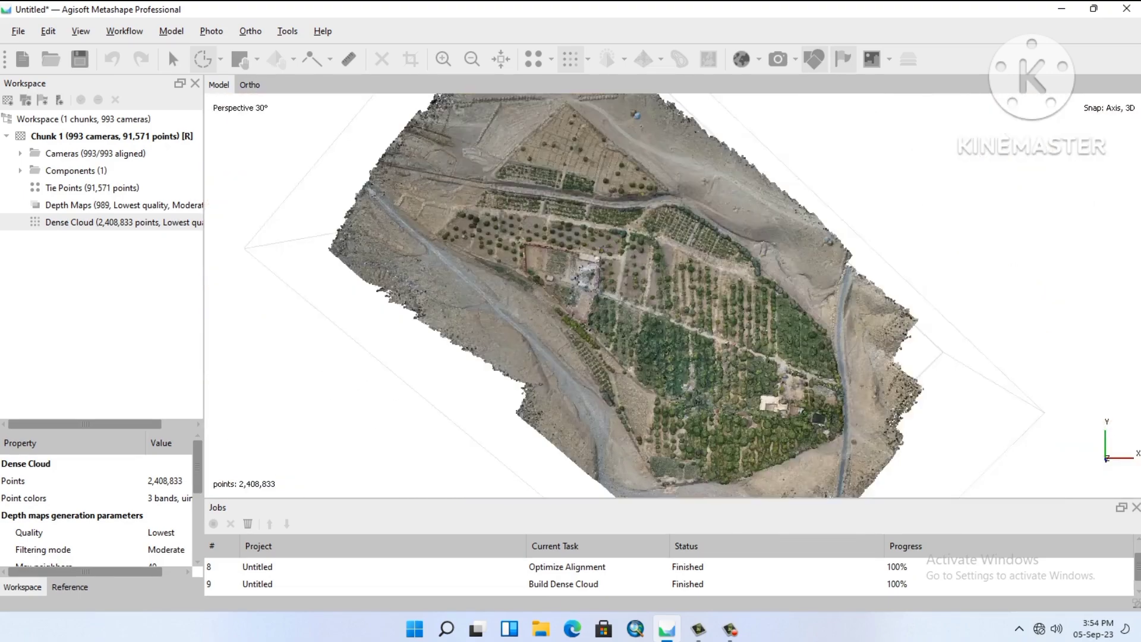
pyautogui.scroll(-1, 672, 296)
pyautogui.scroll(-1, 672, 296)
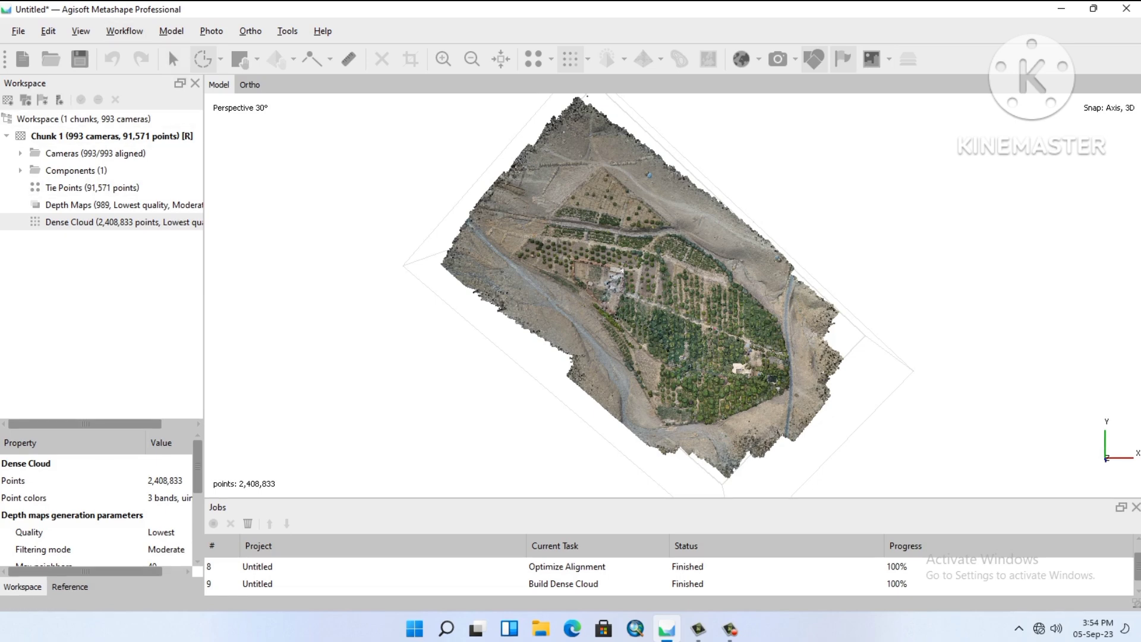
# Build a Low face-count mesh from the dense cloud, giving 53,527 faces.
pyautogui.click(125, 31)
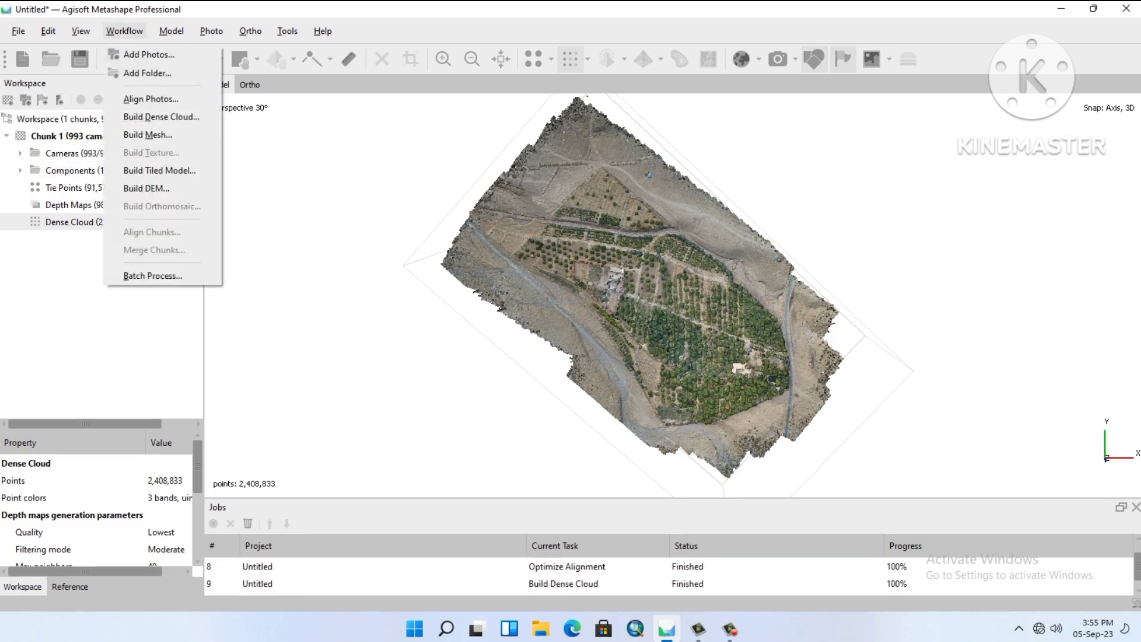
pyautogui.click(147, 135)
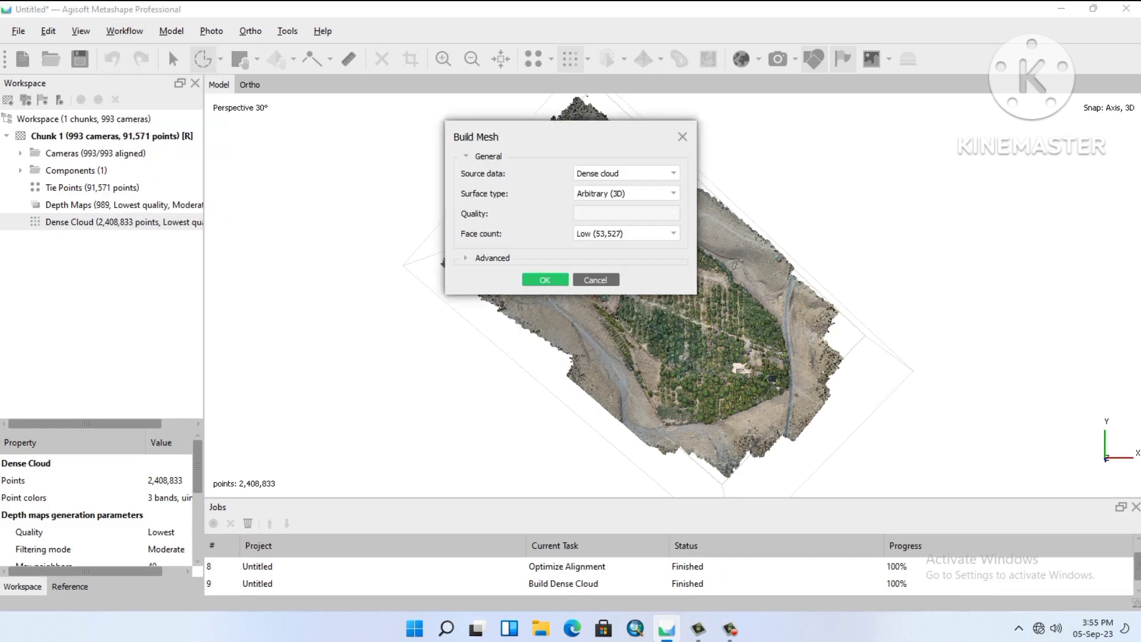
pyautogui.click(545, 280)
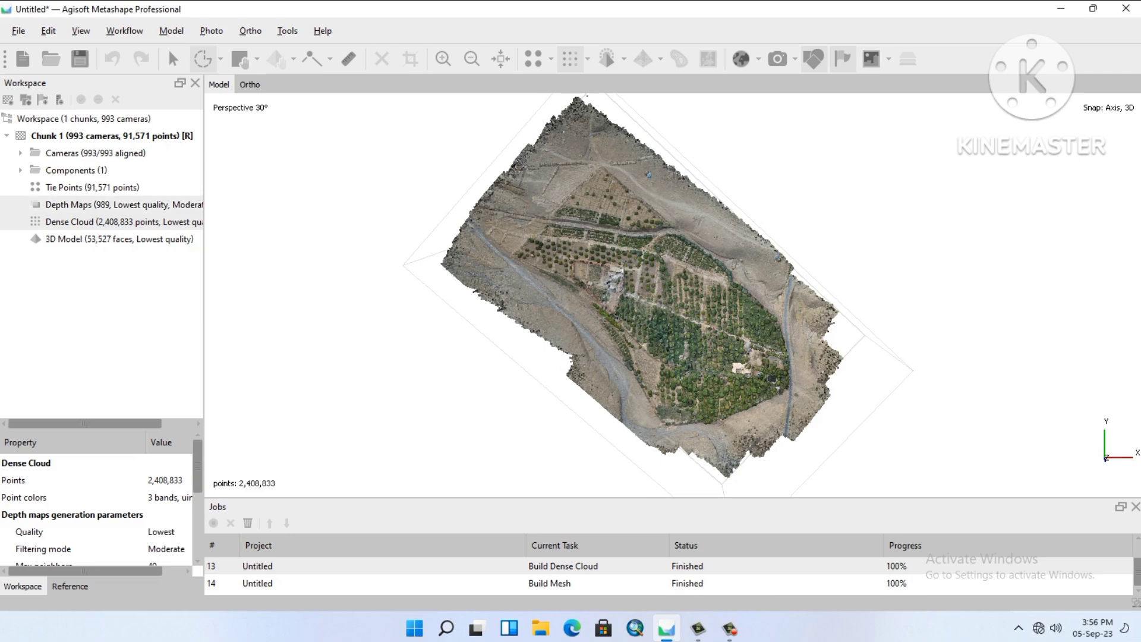
# Display the 53,527-face 3D model in the perspective viewport and zoom to inspect it.
pyautogui.doubleClick(119, 239)
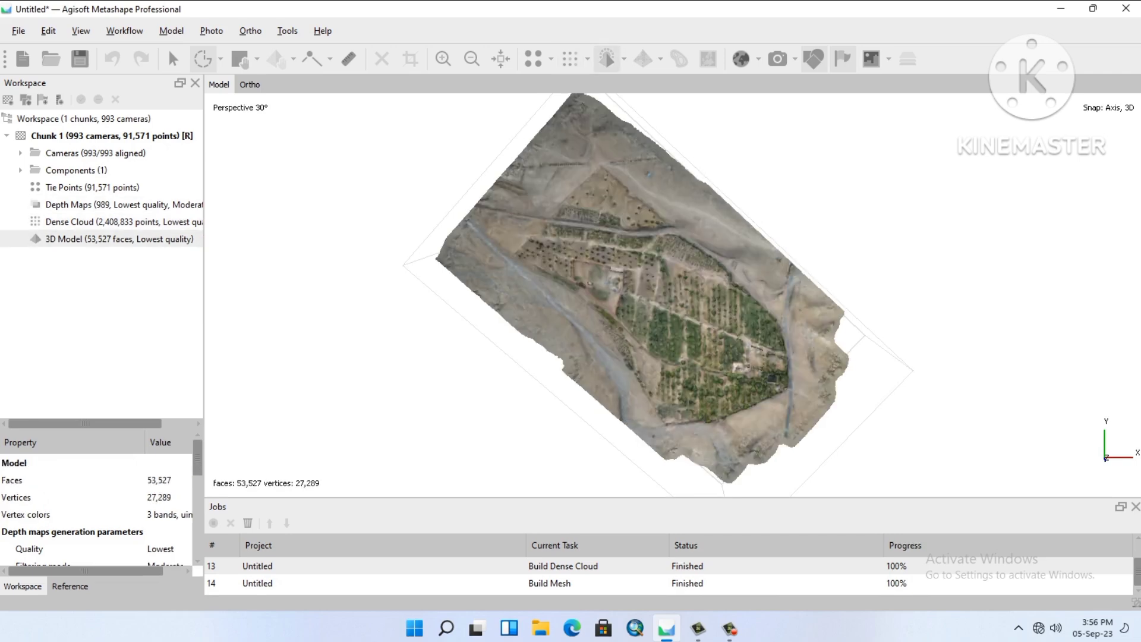
pyautogui.scroll(1, 612, 297)
pyautogui.scroll(2, 612, 297)
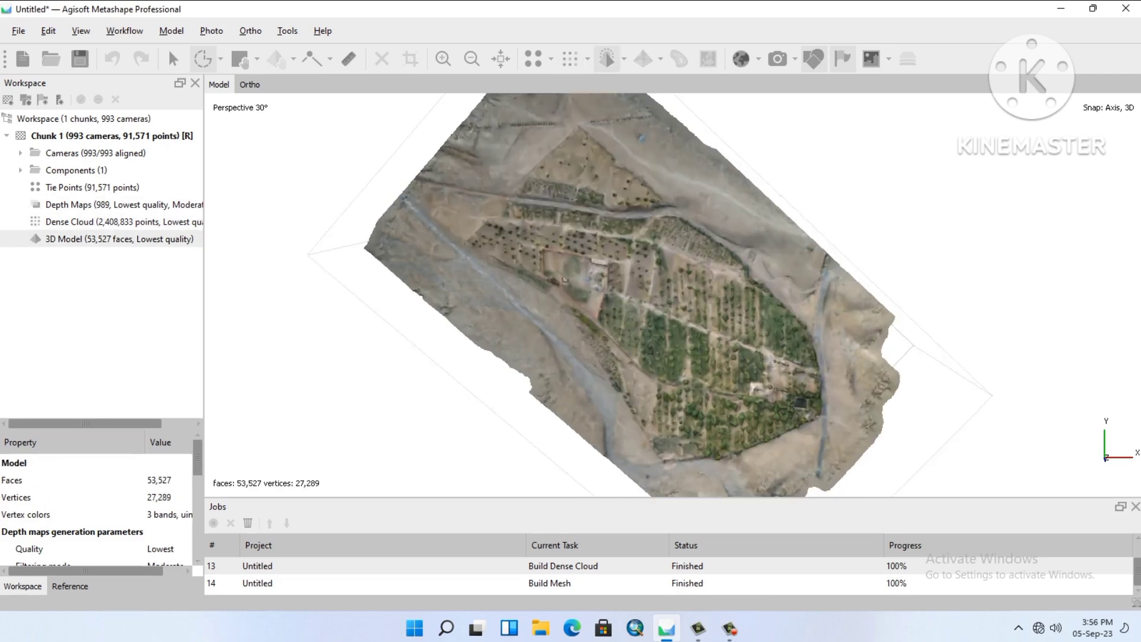
pyautogui.scroll(2, 612, 298)
pyautogui.scroll(-2, 612, 297)
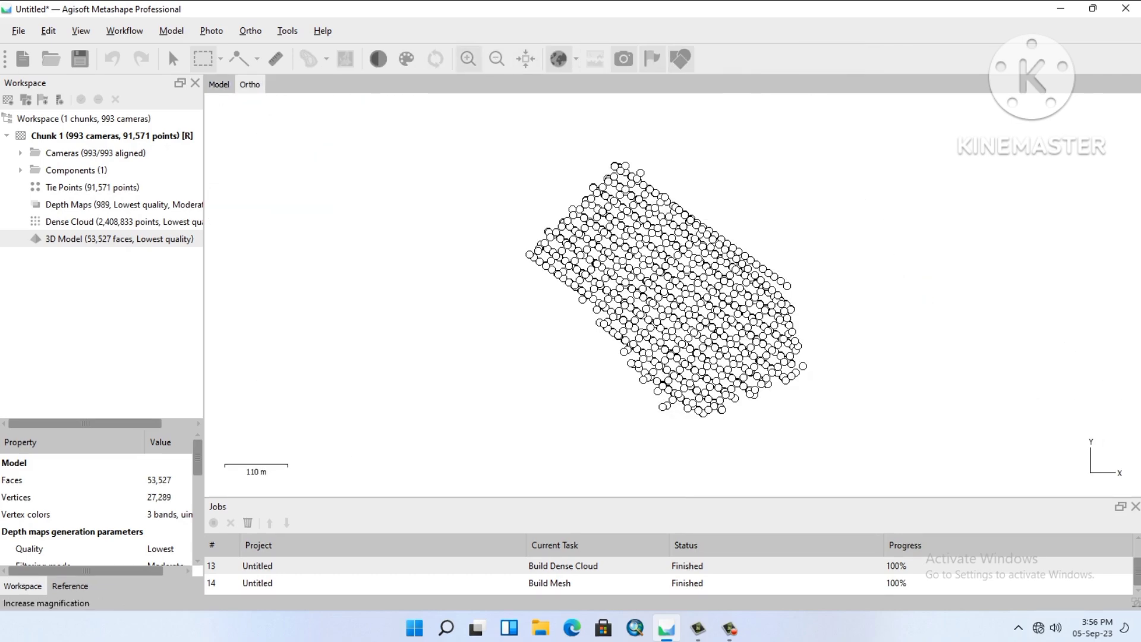
pyautogui.click(219, 83)
pyautogui.scroll(-2, 675, 286)
pyautogui.scroll(-1, 675, 286)
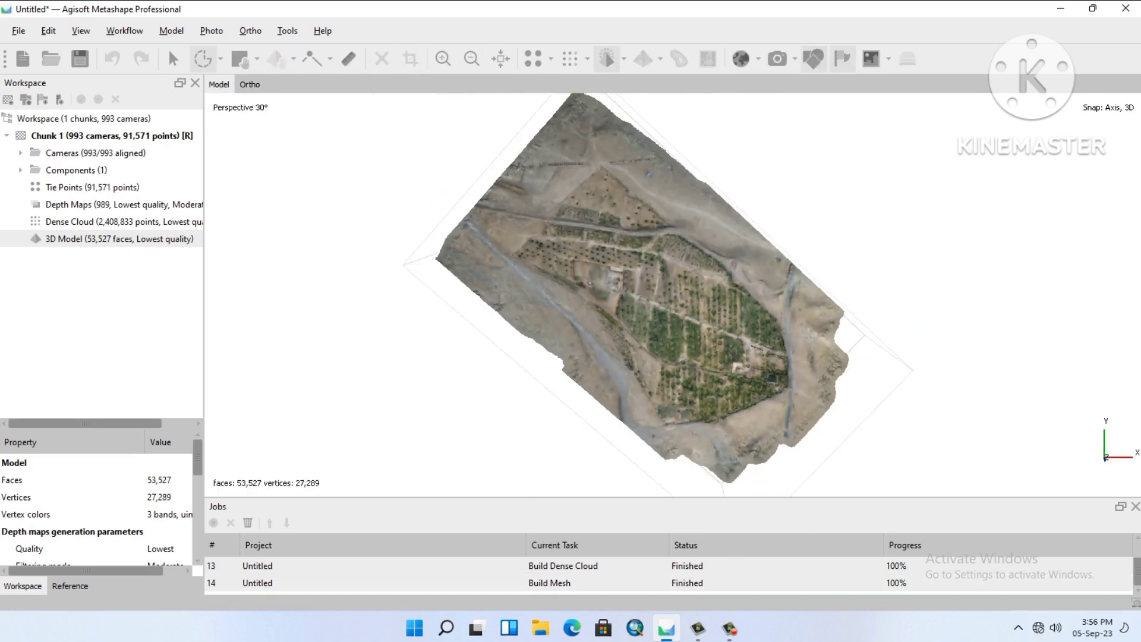
# Enlarge the Jobs panel to review all 14 jobs, then shrink it back.
pyautogui.moveTo(654, 498); pyautogui.dragTo(654, 242)
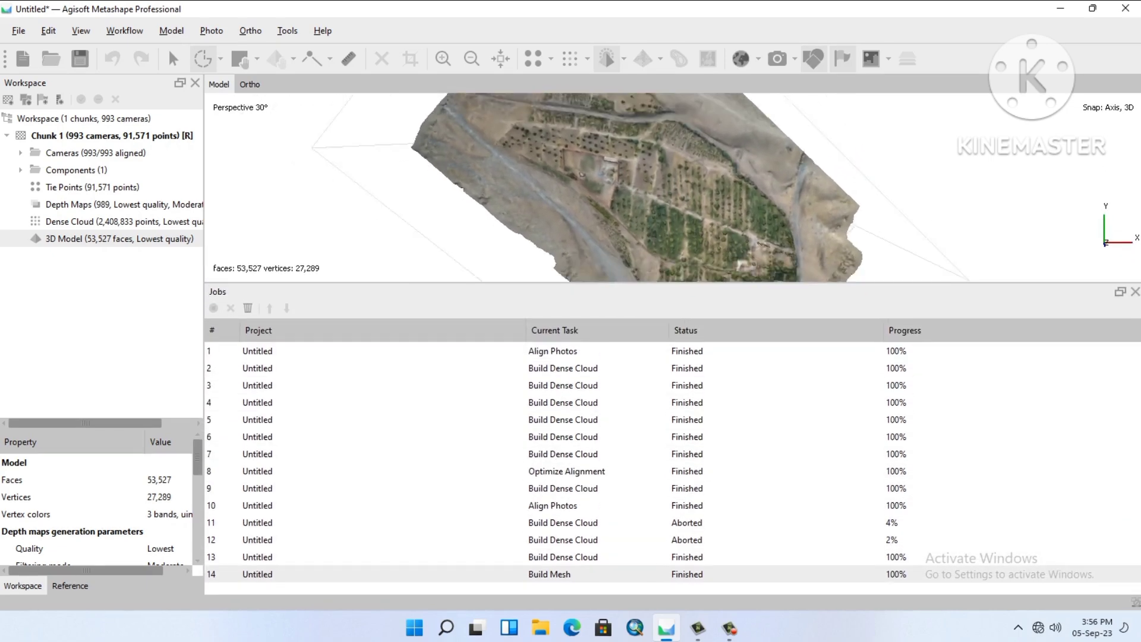
pyautogui.moveTo(654, 243); pyautogui.dragTo(654, 498)
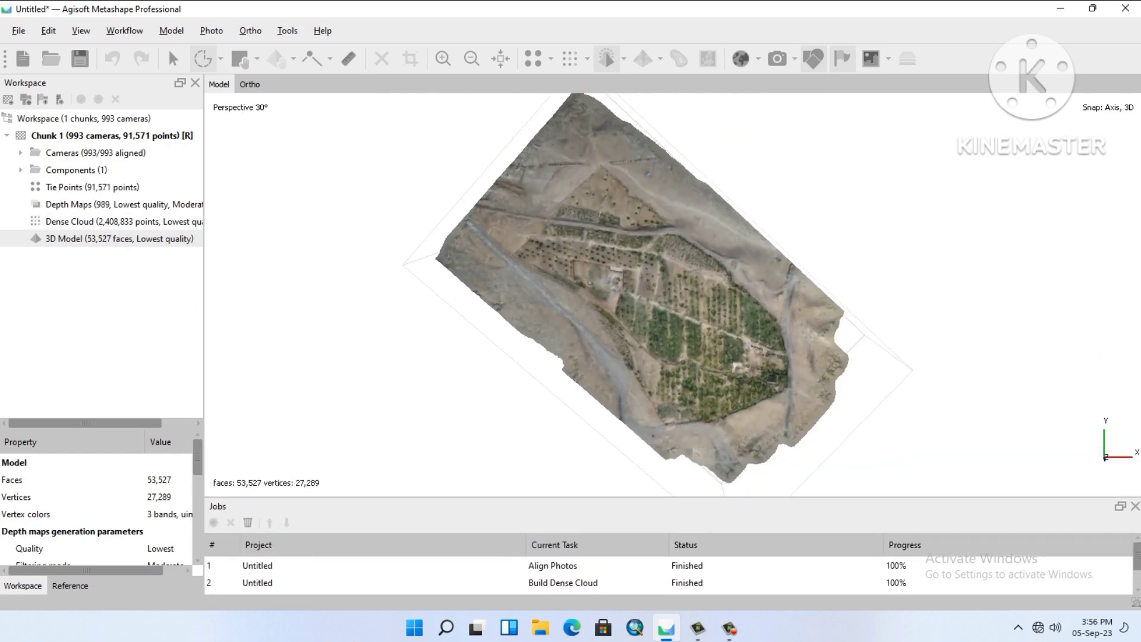
pyautogui.click(124, 30)
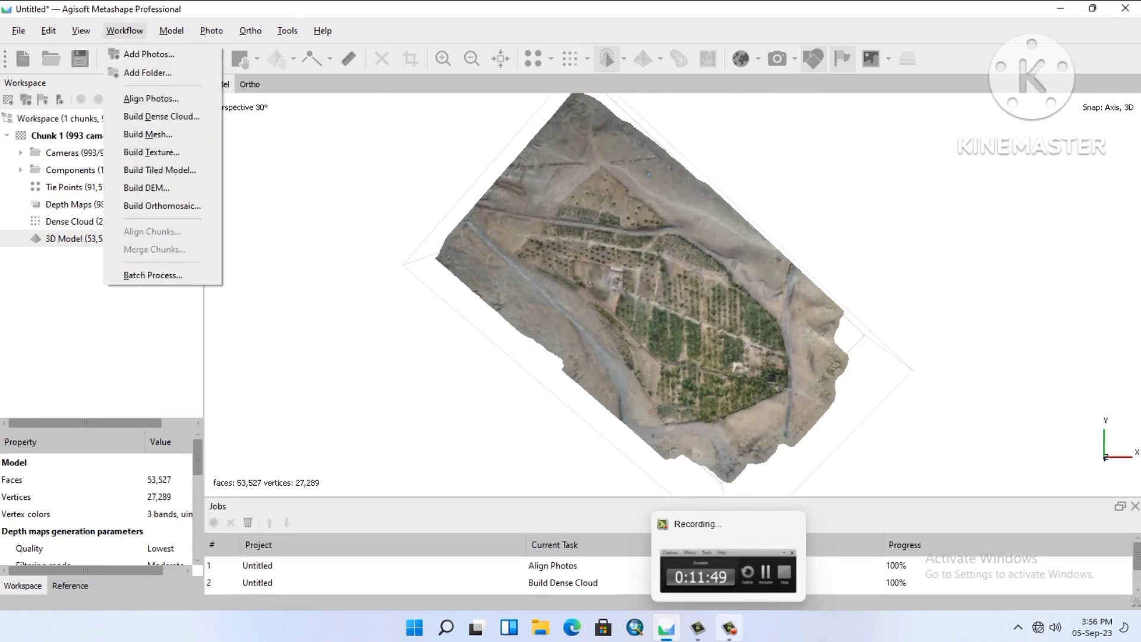
# Build a 4096 x 1 diffuse texture from the images with Generic mapping and Mosaic blending.
pyautogui.click(730, 628)
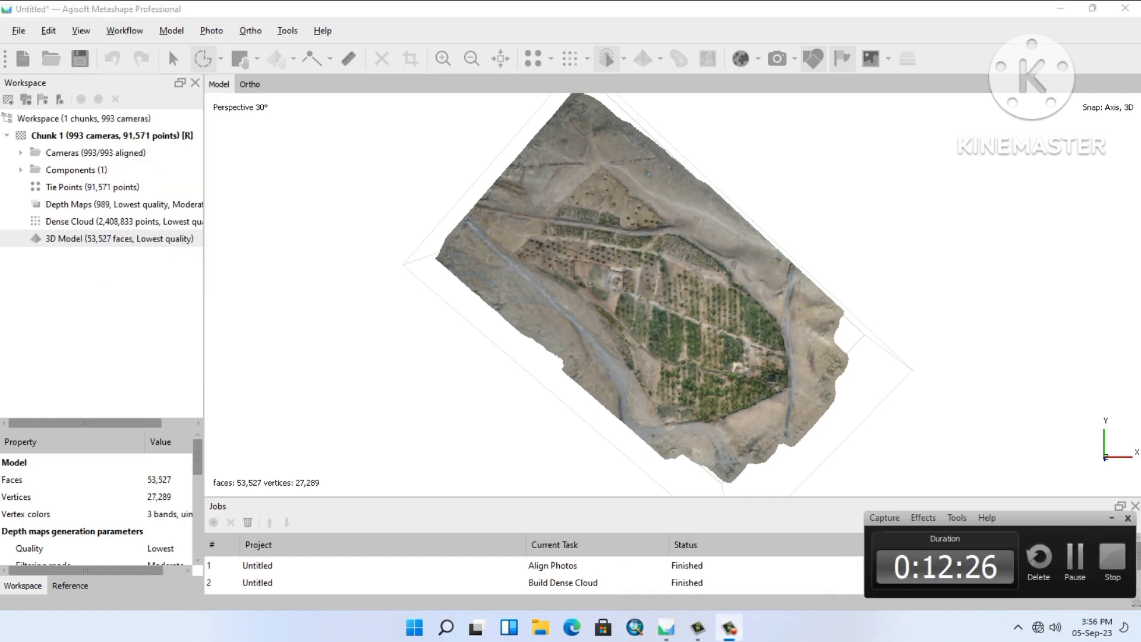
pyautogui.click(124, 31)
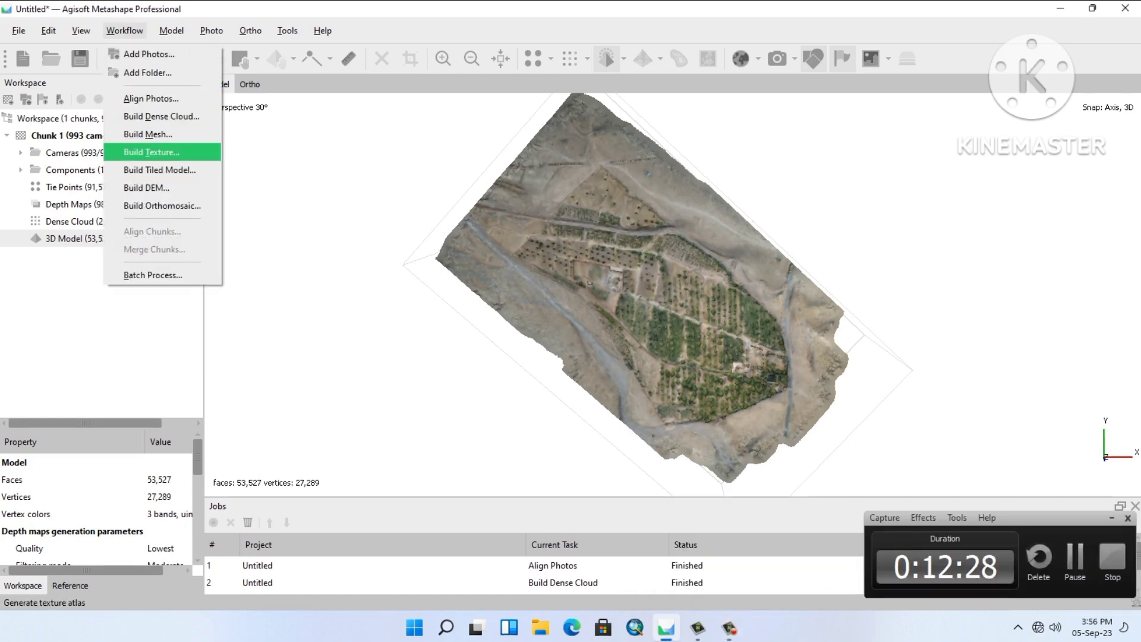
pyautogui.click(152, 153)
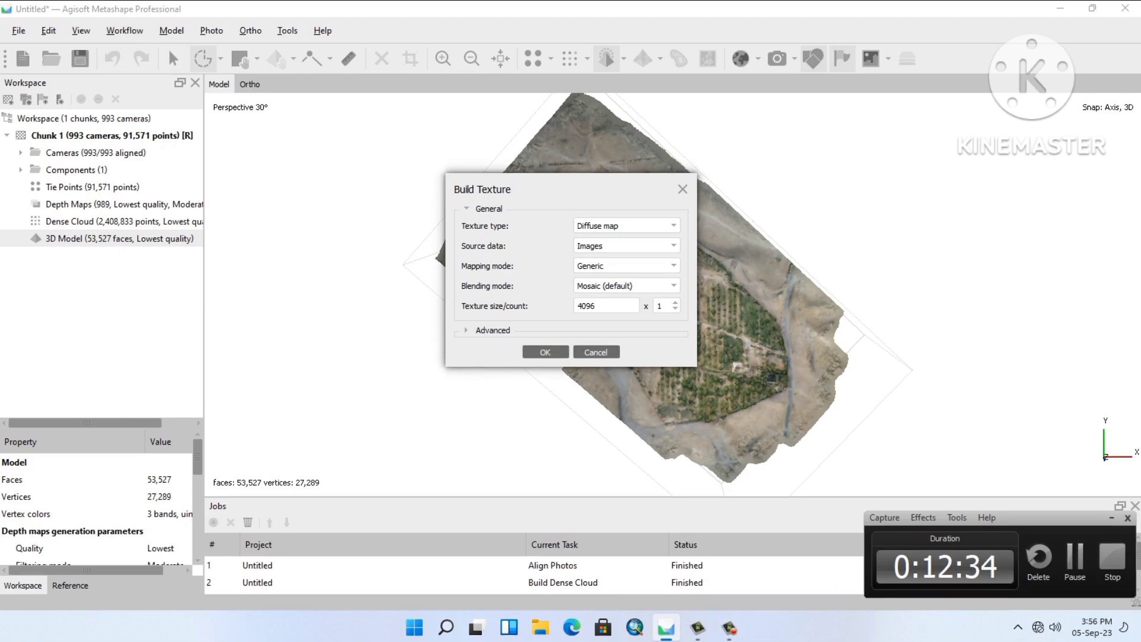
pyautogui.click(625, 225)
pyautogui.click(626, 245)
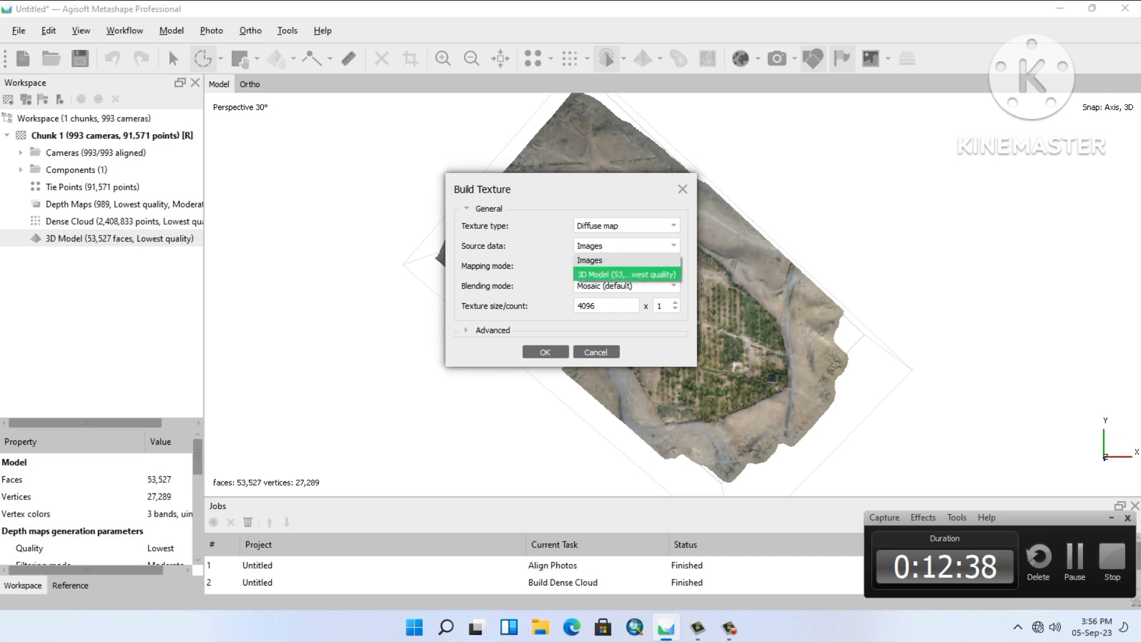
pyautogui.click(594, 260)
pyautogui.click(625, 266)
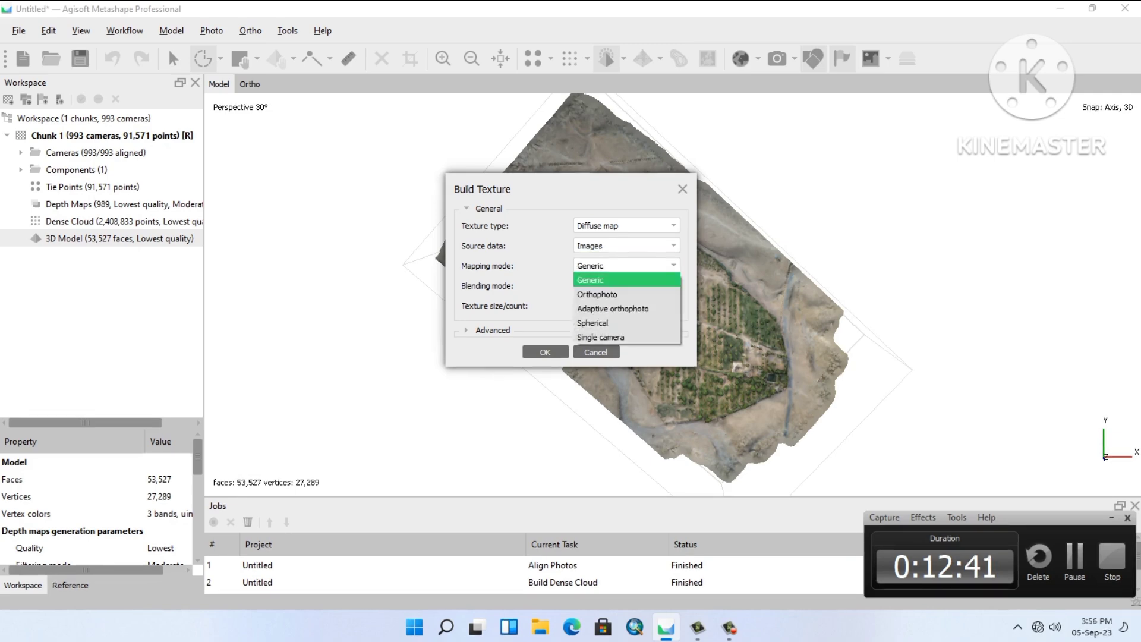
pyautogui.press('Return')
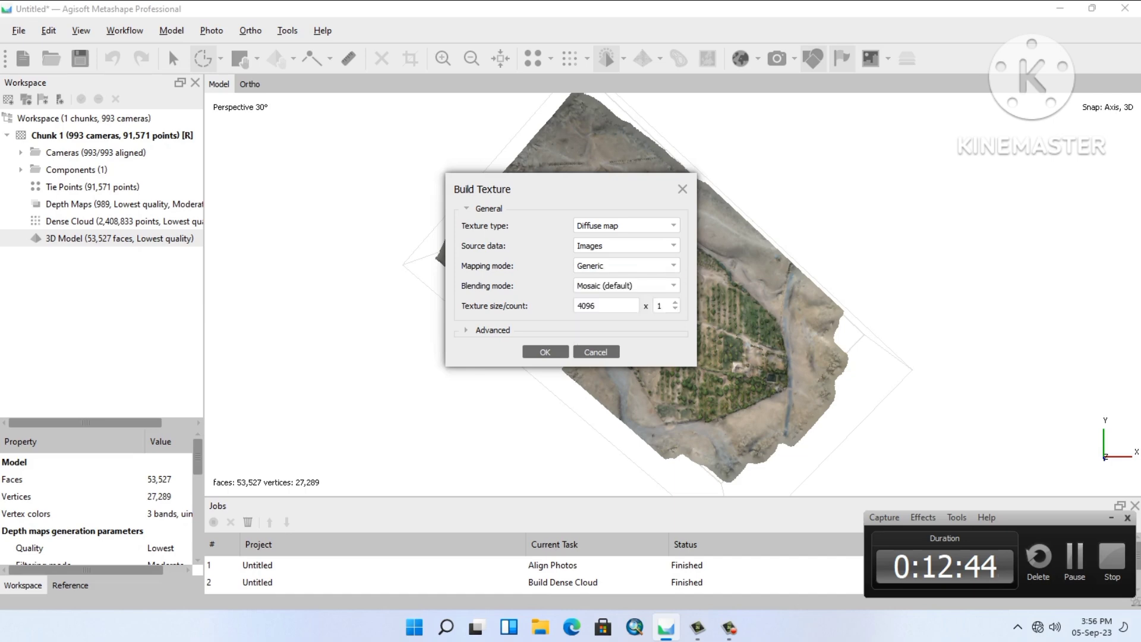
pyautogui.click(626, 285)
pyautogui.press('Return')
pyautogui.click(493, 330)
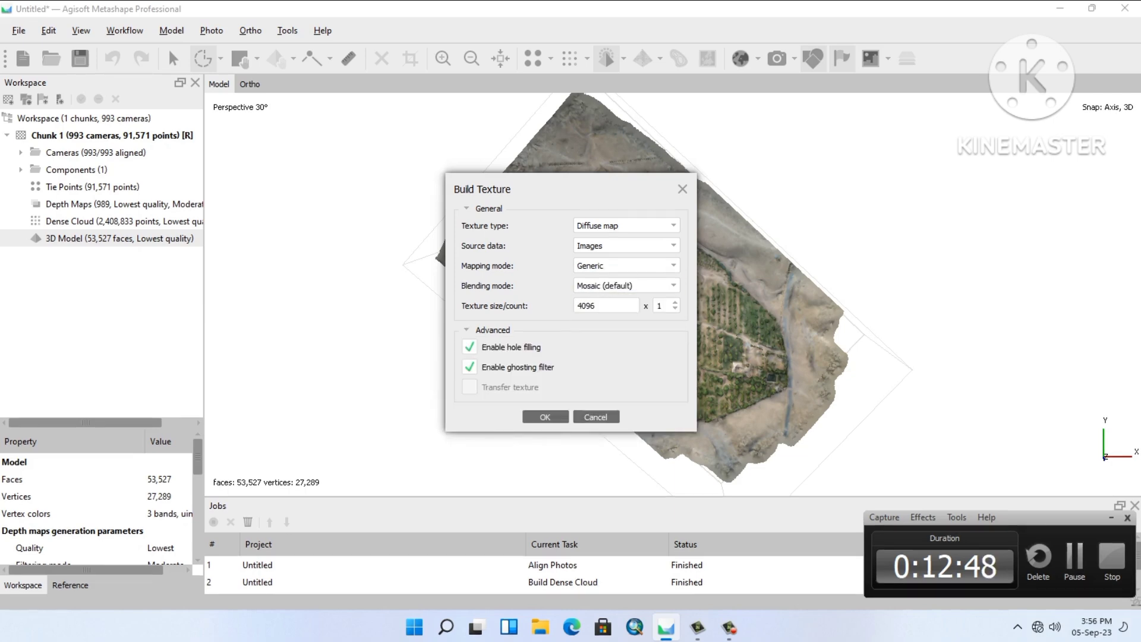
pyautogui.click(541, 416)
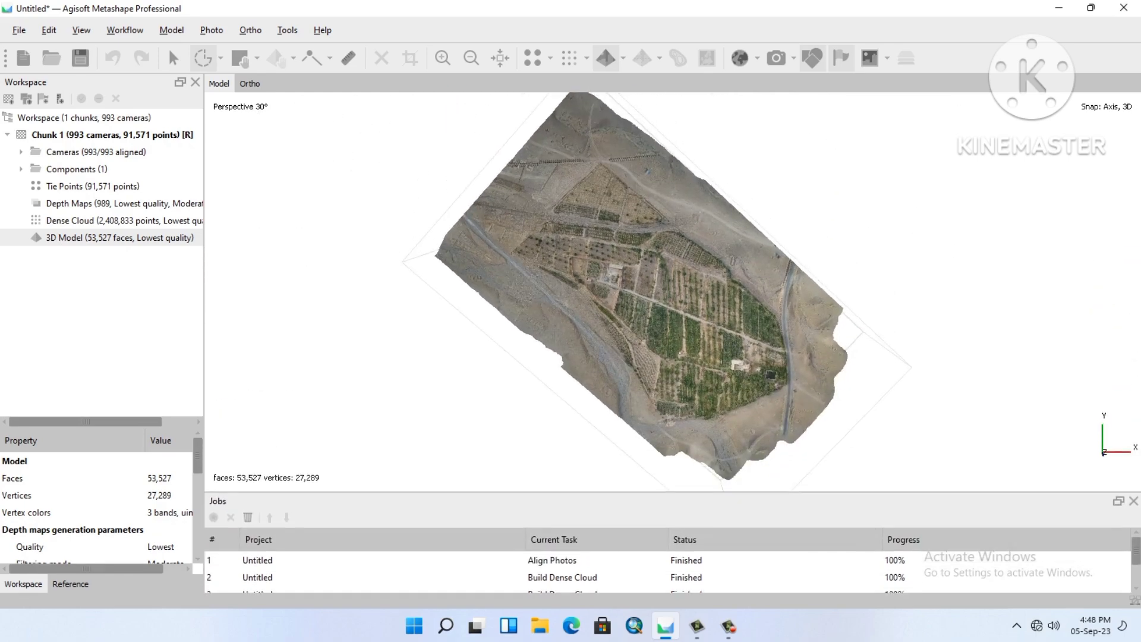
# Zoom in and out to inspect the textured orchard model.
pyautogui.scroll(5, 734, 309)
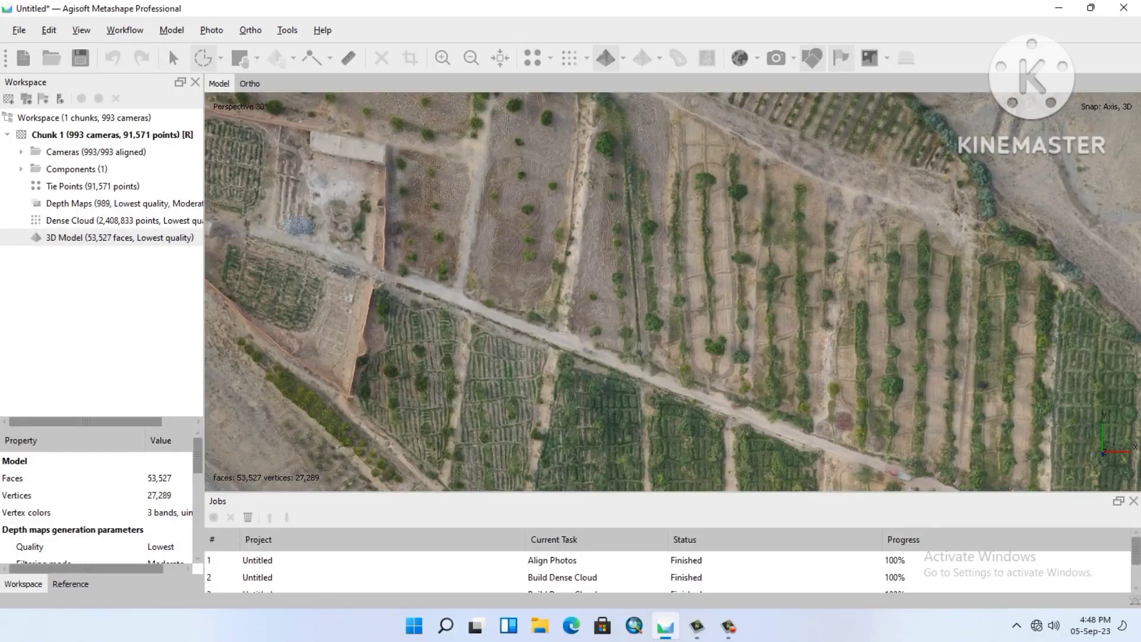
pyautogui.scroll(-3, 672, 291)
pyautogui.scroll(-2, 673, 291)
pyautogui.scroll(-1, 672, 291)
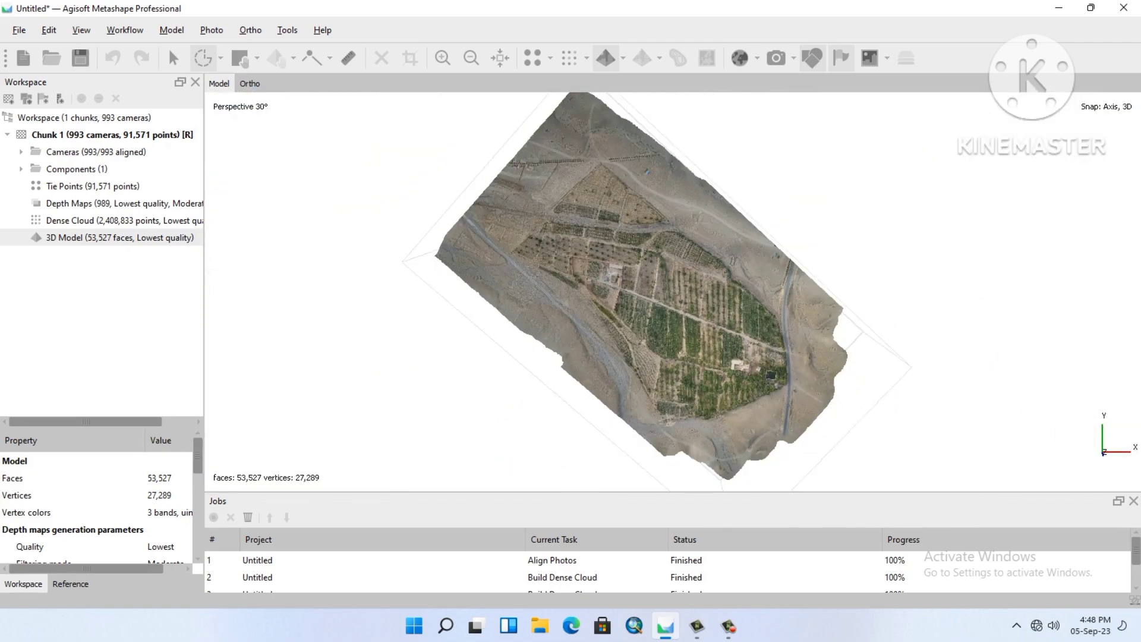
pyautogui.scroll(3, 672, 291)
pyautogui.scroll(3, 673, 291)
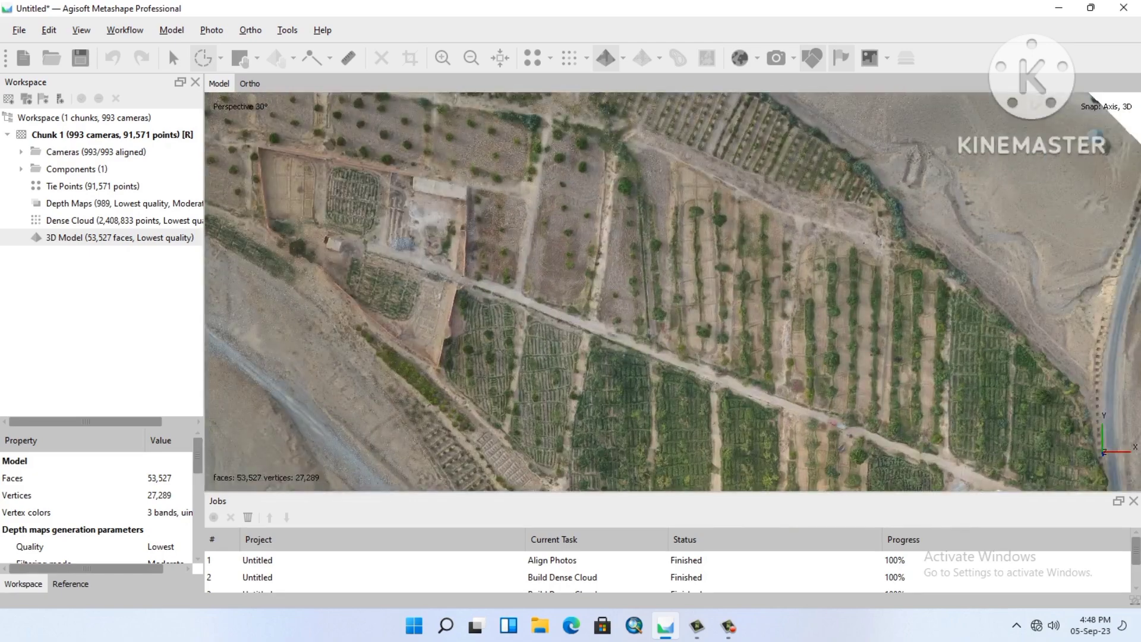
pyautogui.scroll(-5, 672, 291)
pyautogui.scroll(-1, 673, 291)
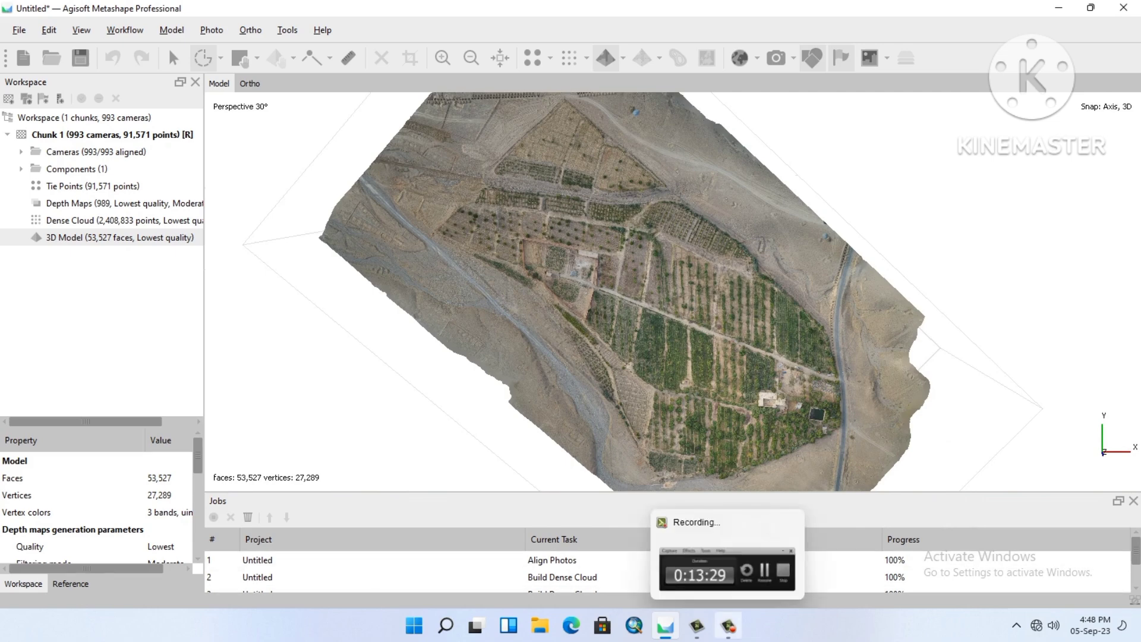
# Bring up the Workflow processing steps and move toward Build Tiled Model.
pyautogui.click(727, 559)
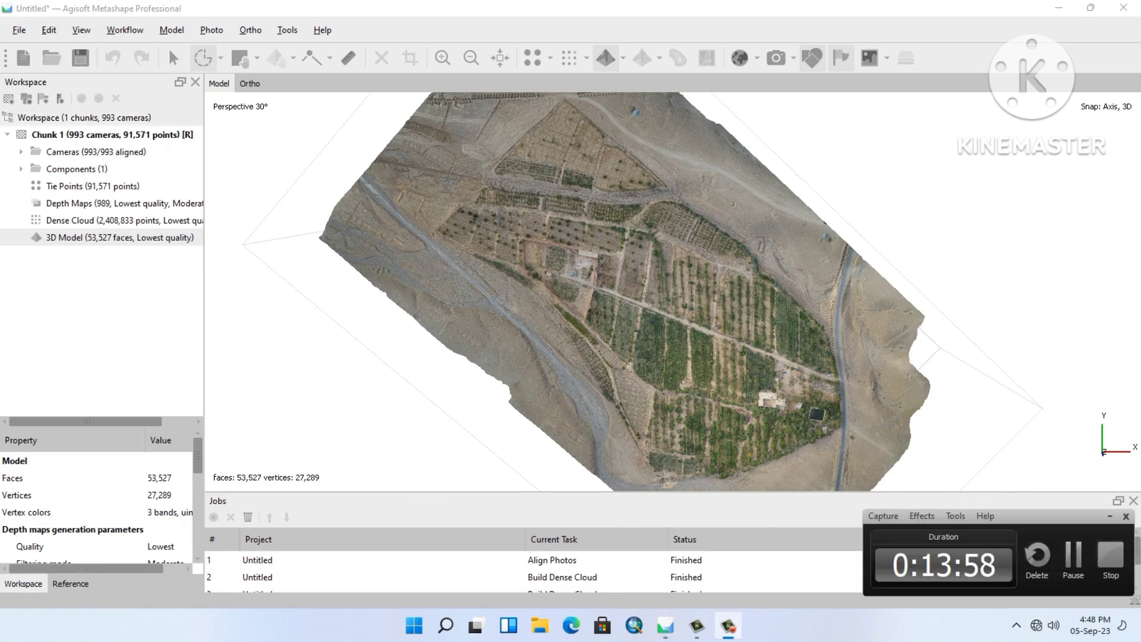
pyautogui.click(125, 29)
pyautogui.press('Down')
pyautogui.press('Down')
pyautogui.press('Down')
pyautogui.press('Down')
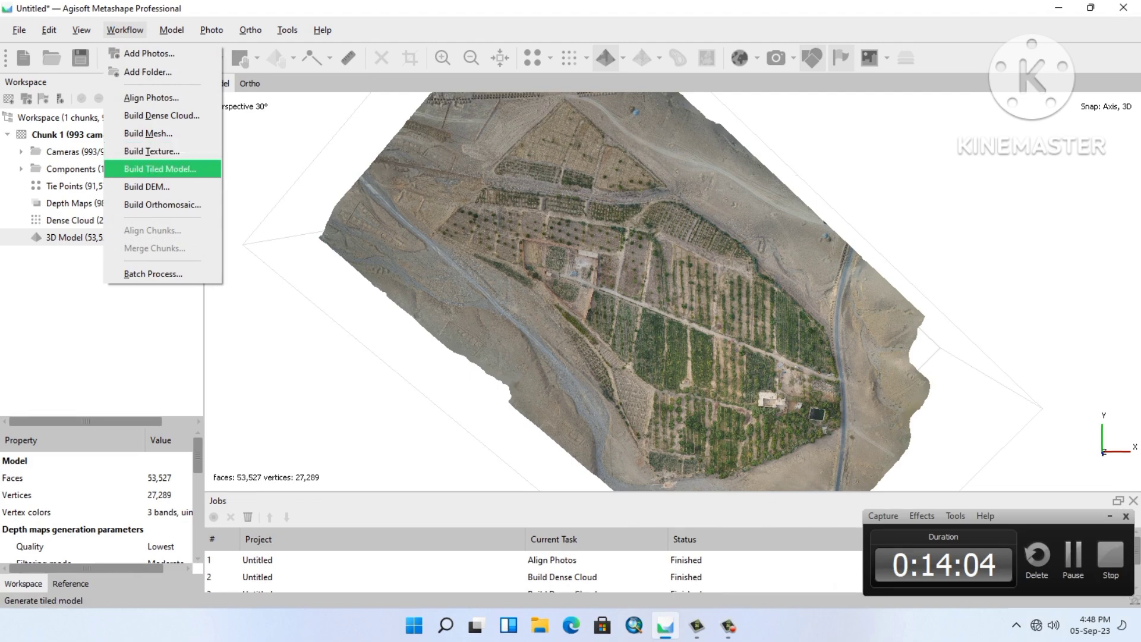
# Try Build Tiled Model and dismiss the warning that the project must be saved as PSX.
pyautogui.press('Down')
pyautogui.press('Down')
pyautogui.press('Up')
pyautogui.press('Up')
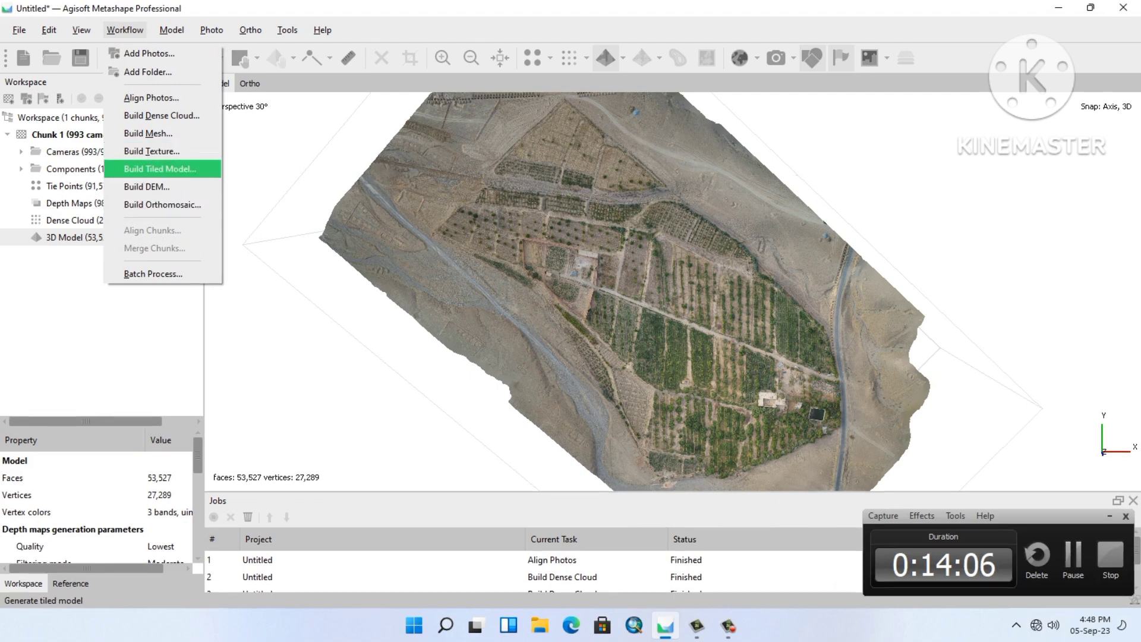
pyautogui.press('Return')
pyautogui.press('Return')
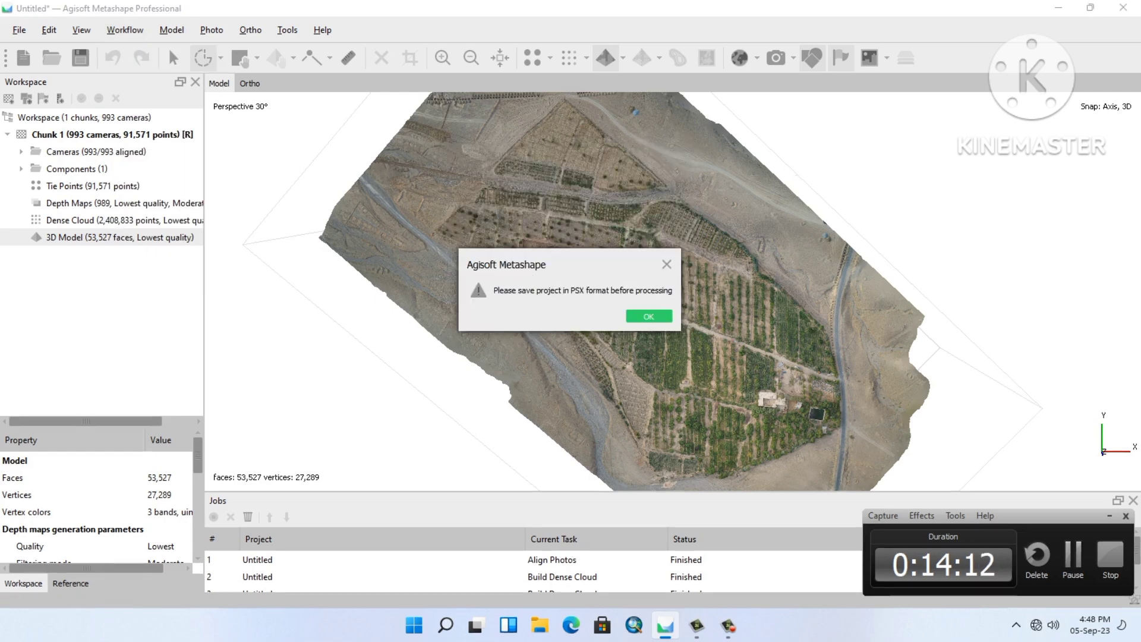
pyautogui.click(649, 315)
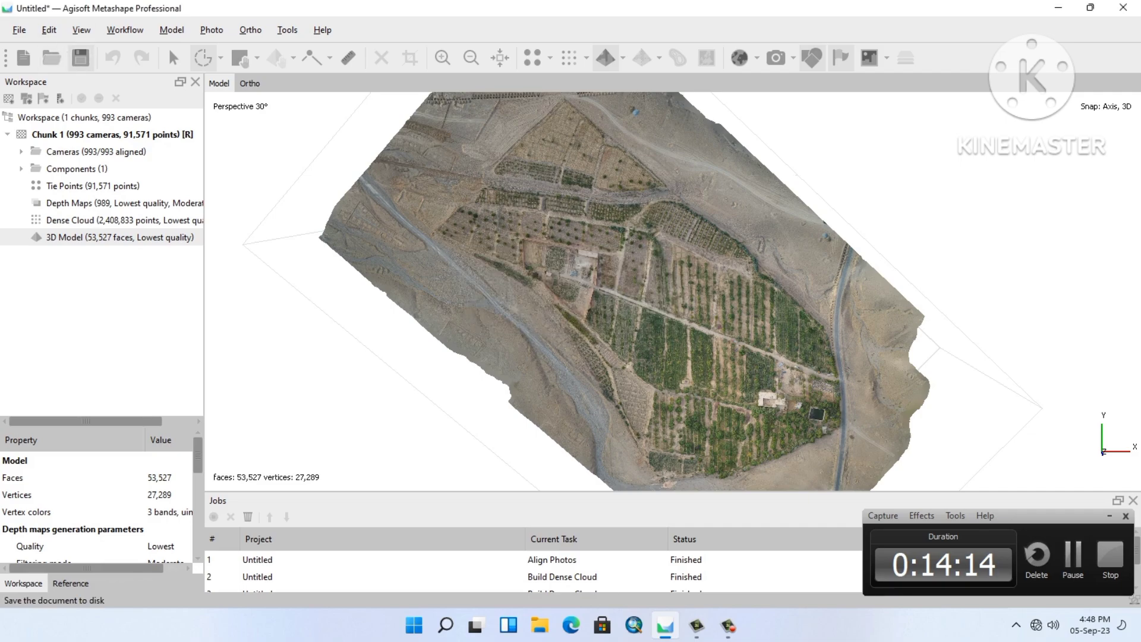